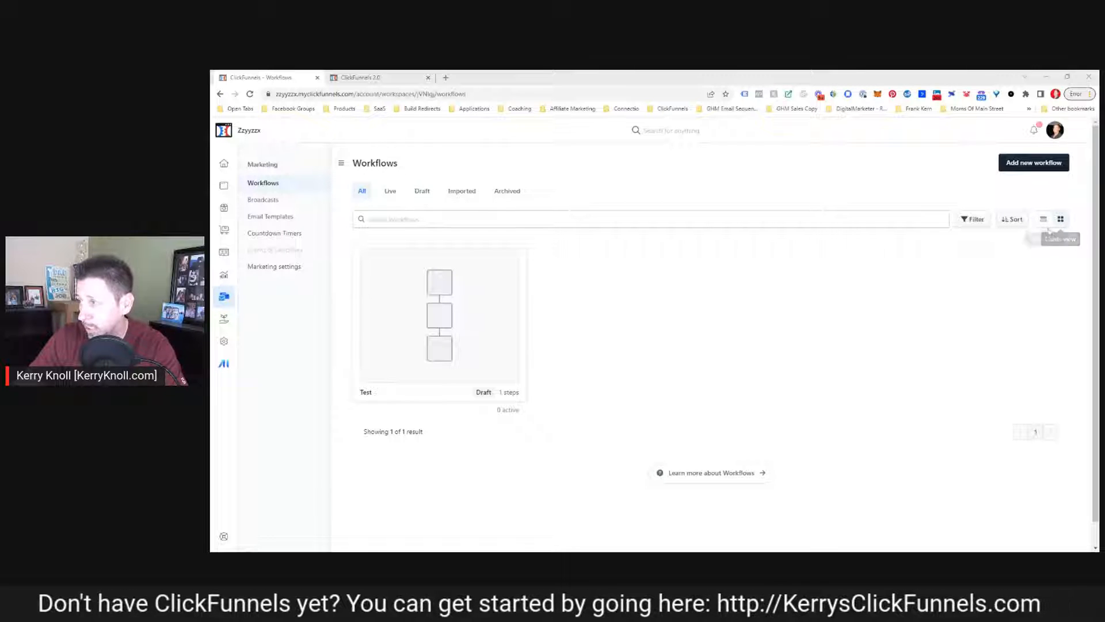
Switch the workflows list to table view and back to card view
left_click(1045, 220)
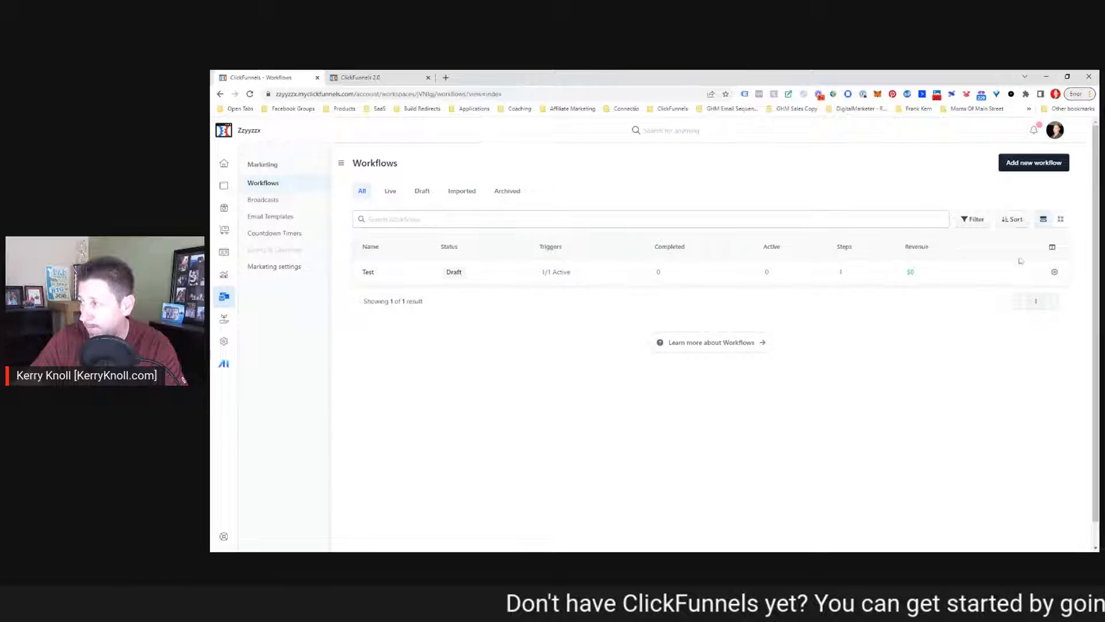
left_click(1062, 220)
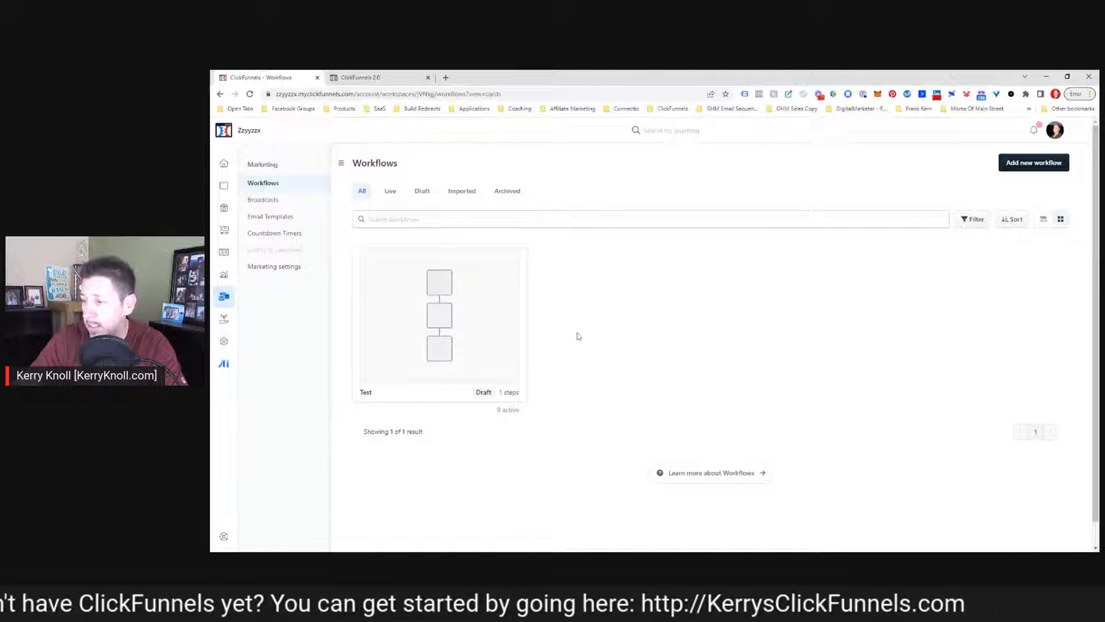
Create a new workflow named Workflow with the run type Only one run per contact
left_click(1036, 166)
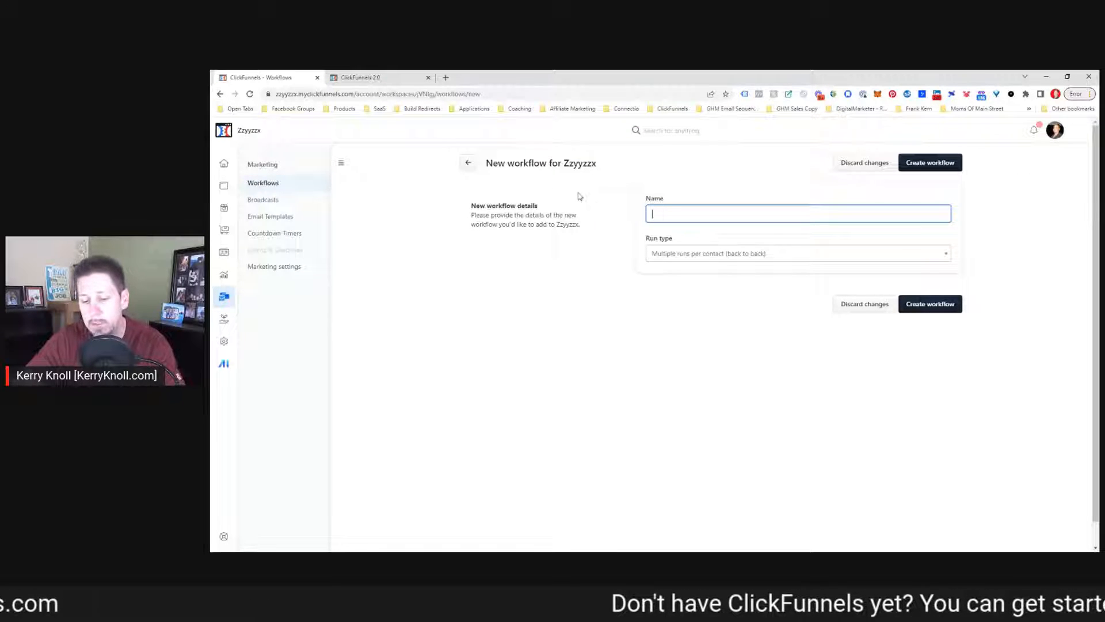
type("Workflow")
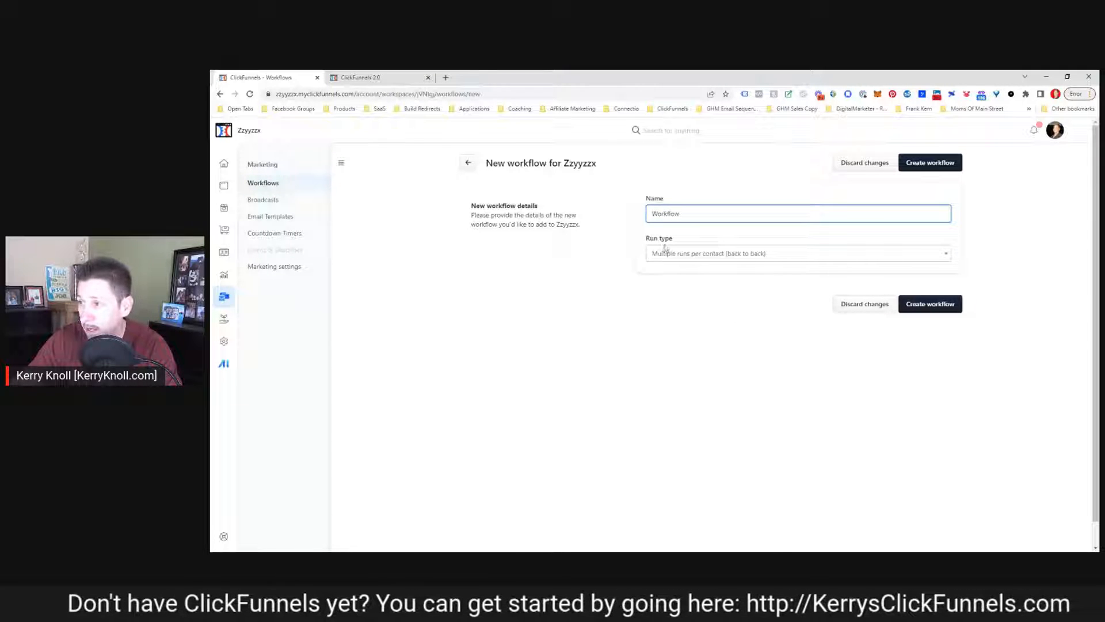
left_click(719, 259)
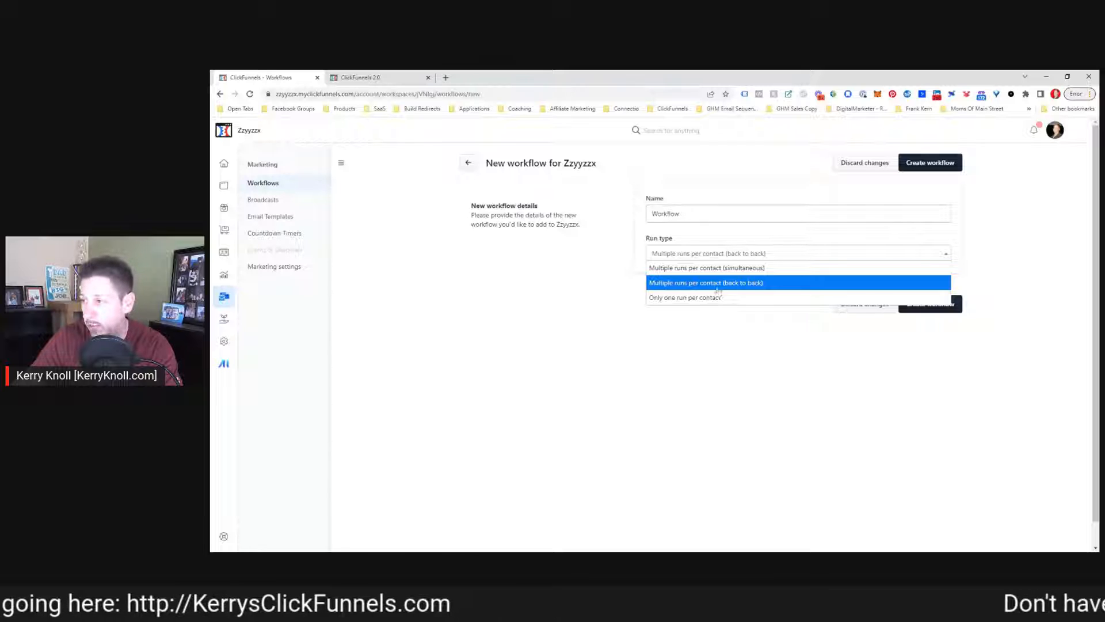
left_click(672, 297)
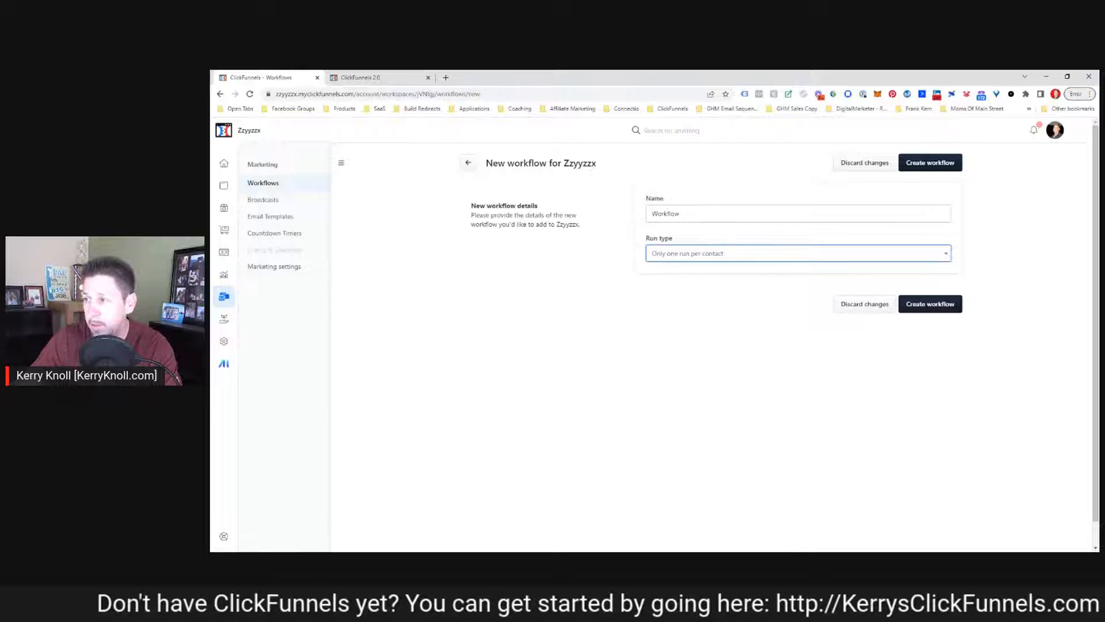
left_click(927, 305)
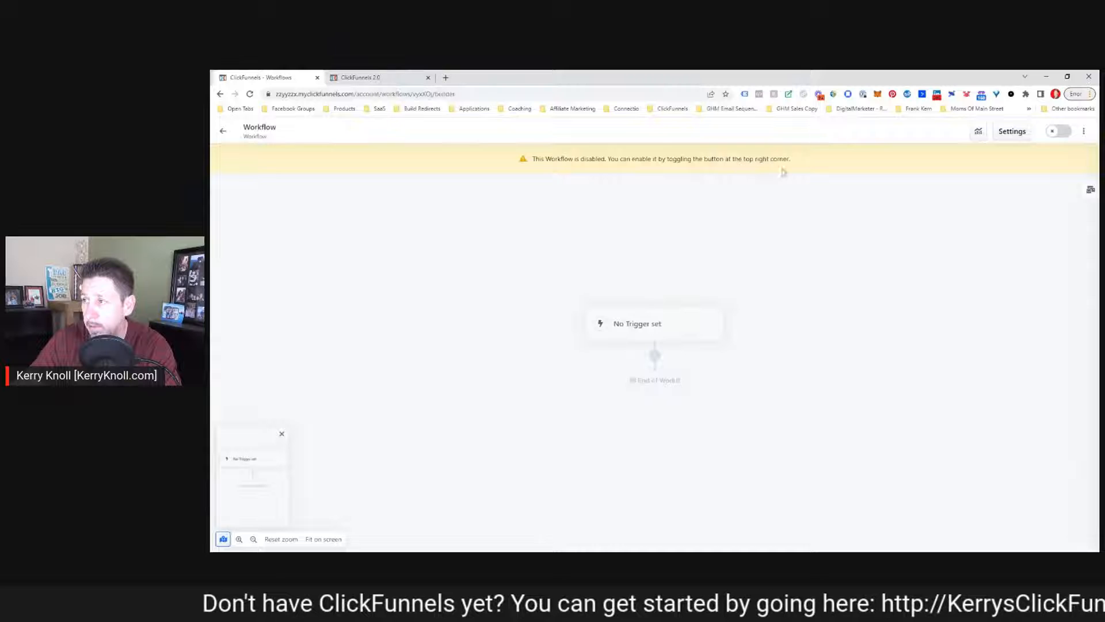
Try to enable the workflow, cancelling the confirmation
left_click(1060, 134)
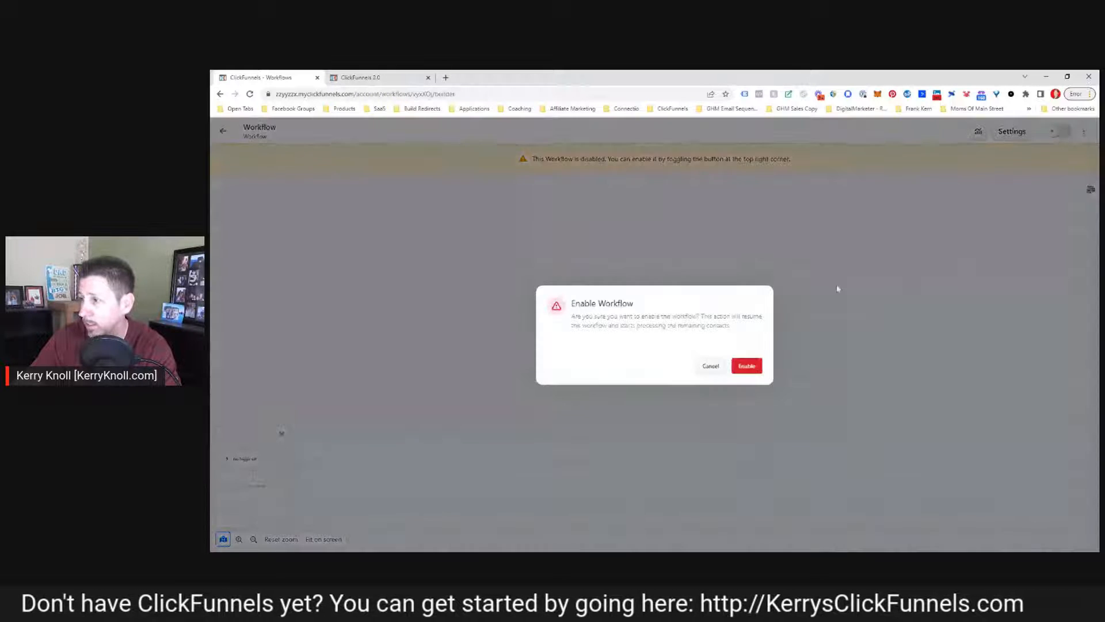
left_click(711, 368)
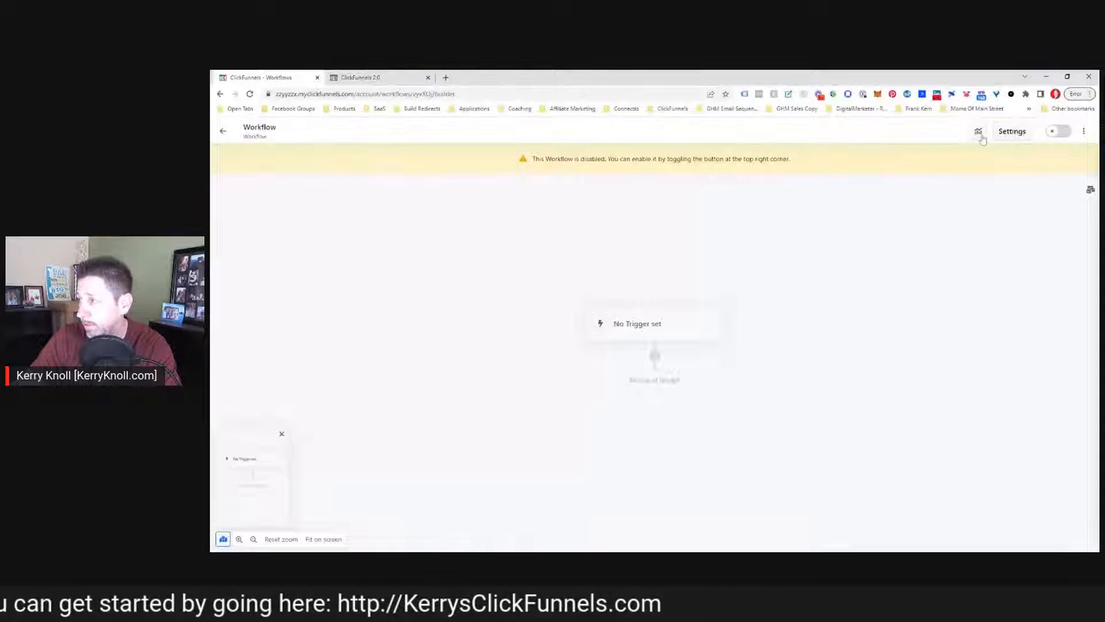
Open the workflow settings and close them without changes
left_click(1015, 143)
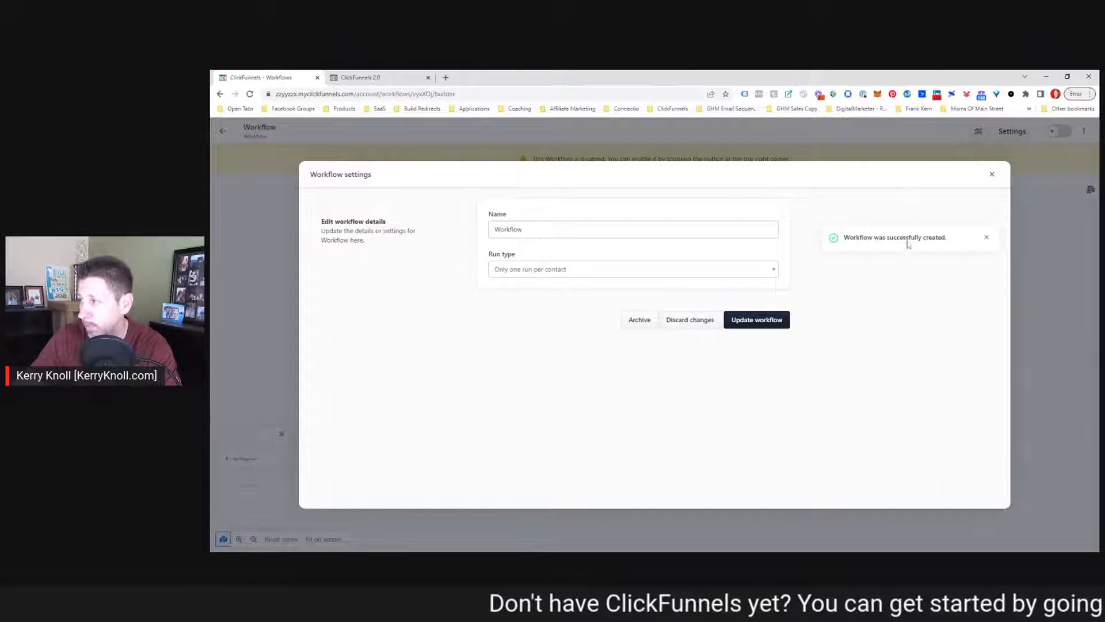
left_click(992, 174)
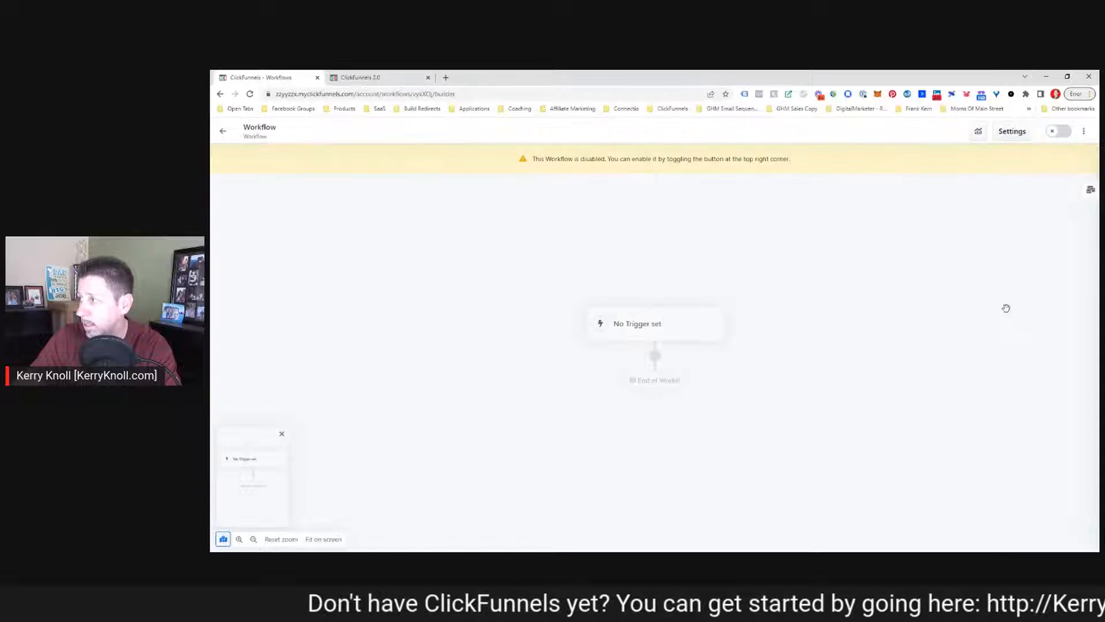
Start adding a trigger, switch it to active, and choose the Opt-In event type
left_click(637, 326)
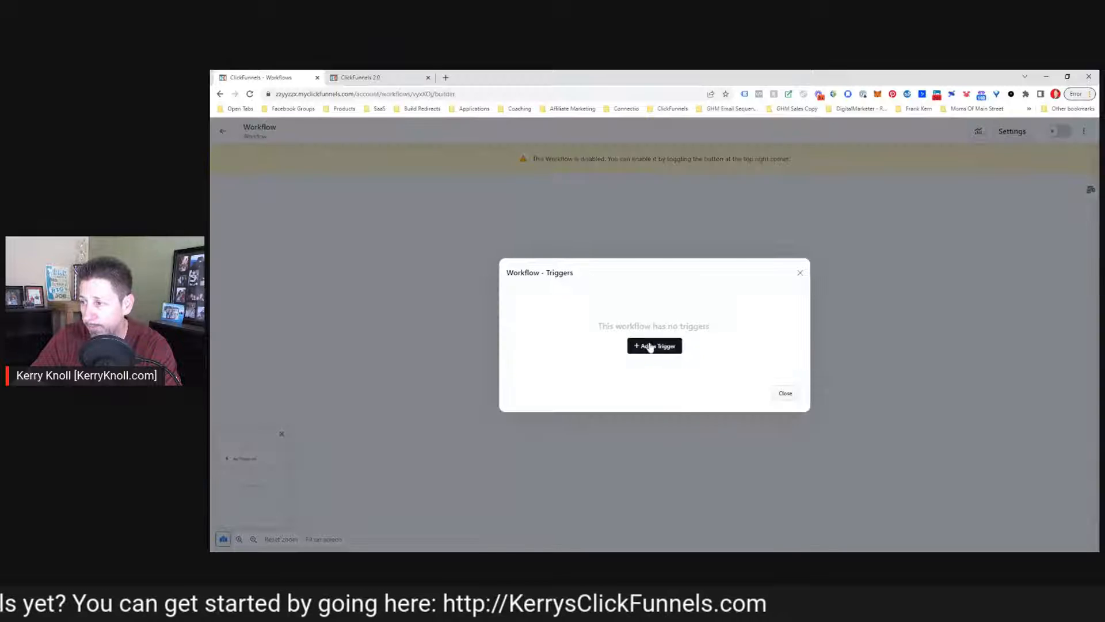
left_click(651, 347)
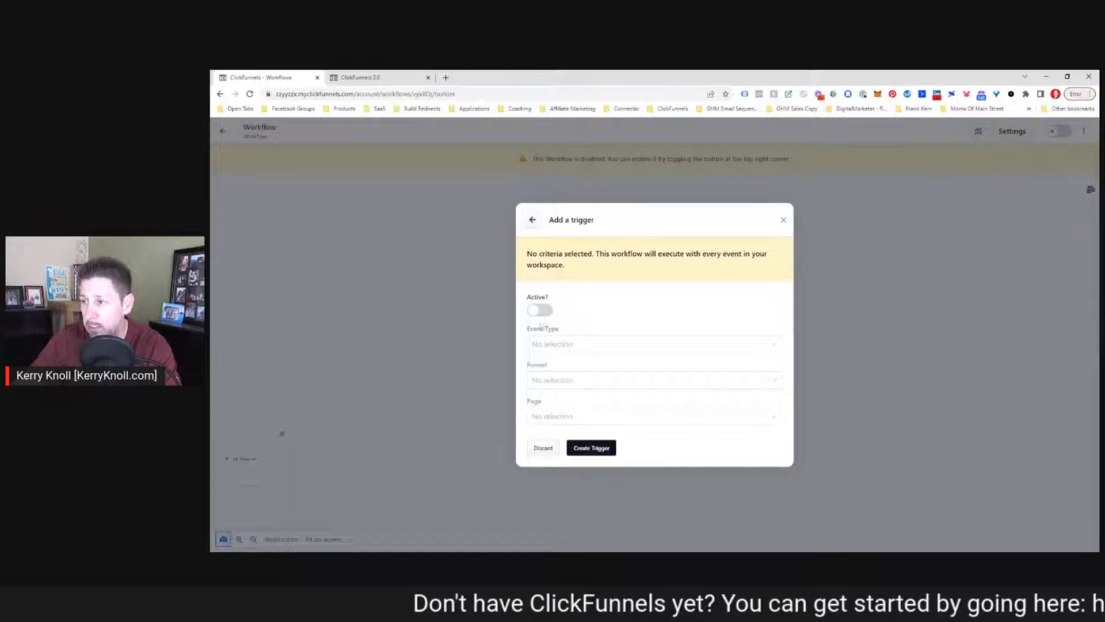
left_click(541, 312)
left_click(533, 346)
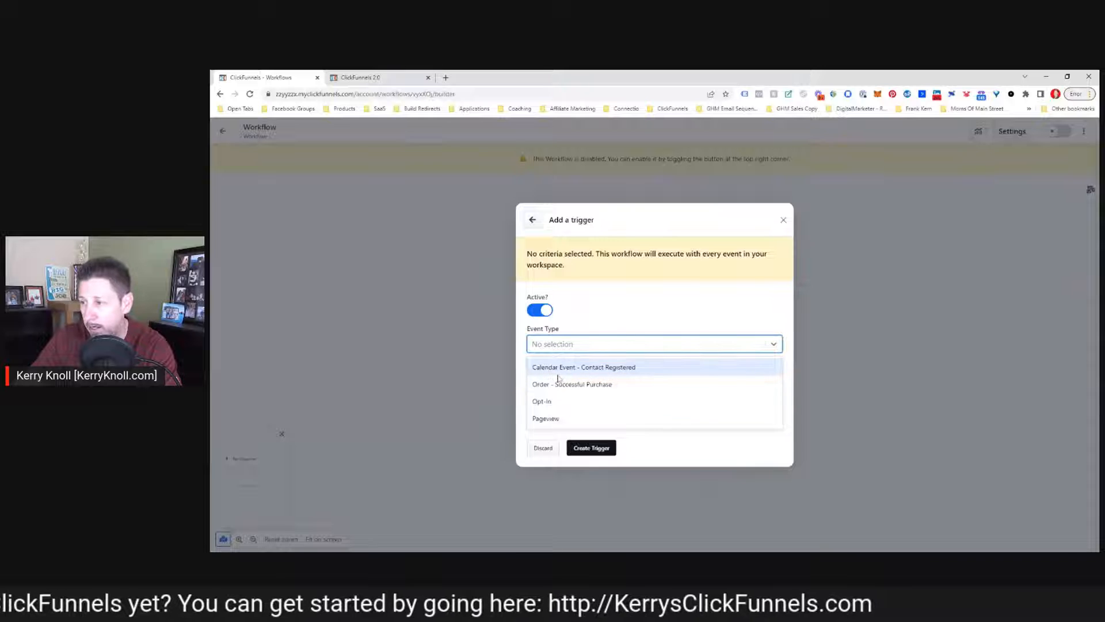
left_click(548, 408)
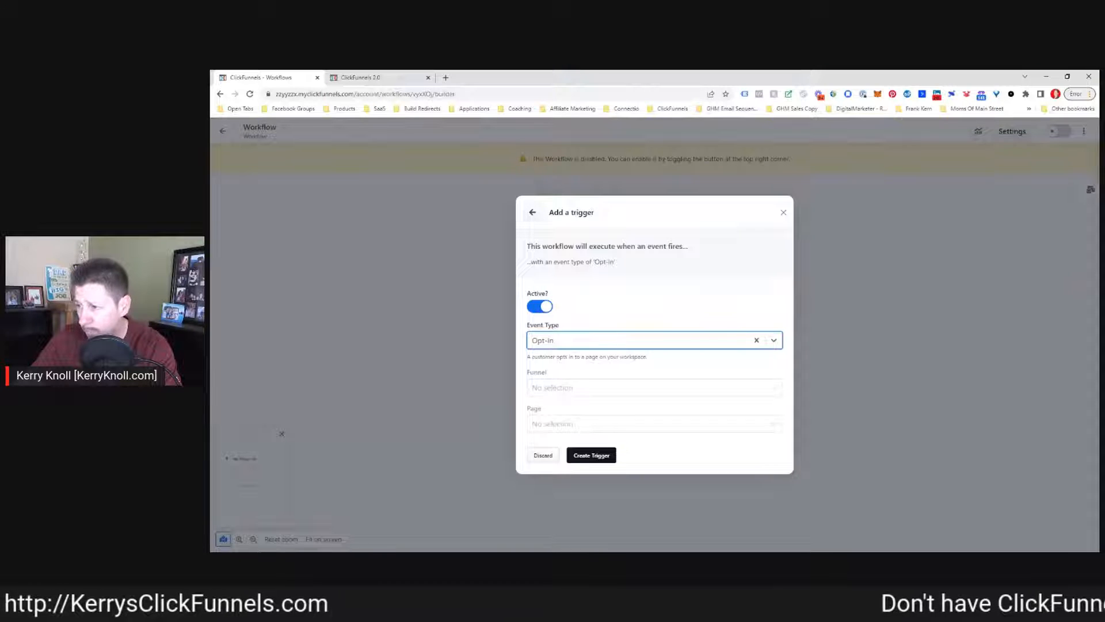
Limit the trigger to the New Funnel funnel and the Sales Page Template-1 page, then create it
left_click(571, 388)
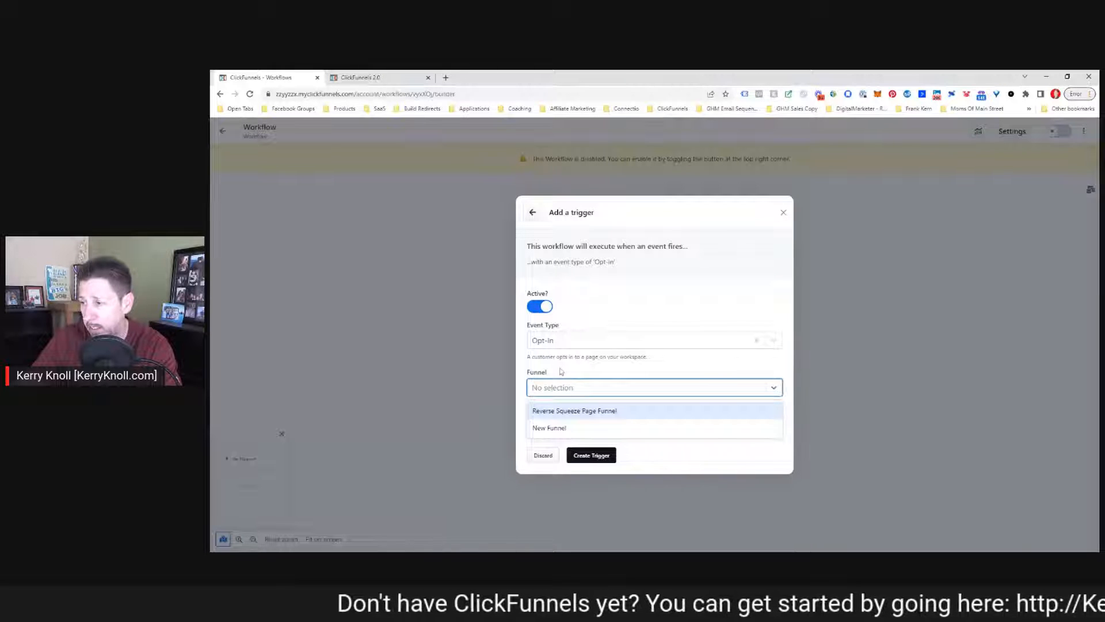
left_click(556, 427)
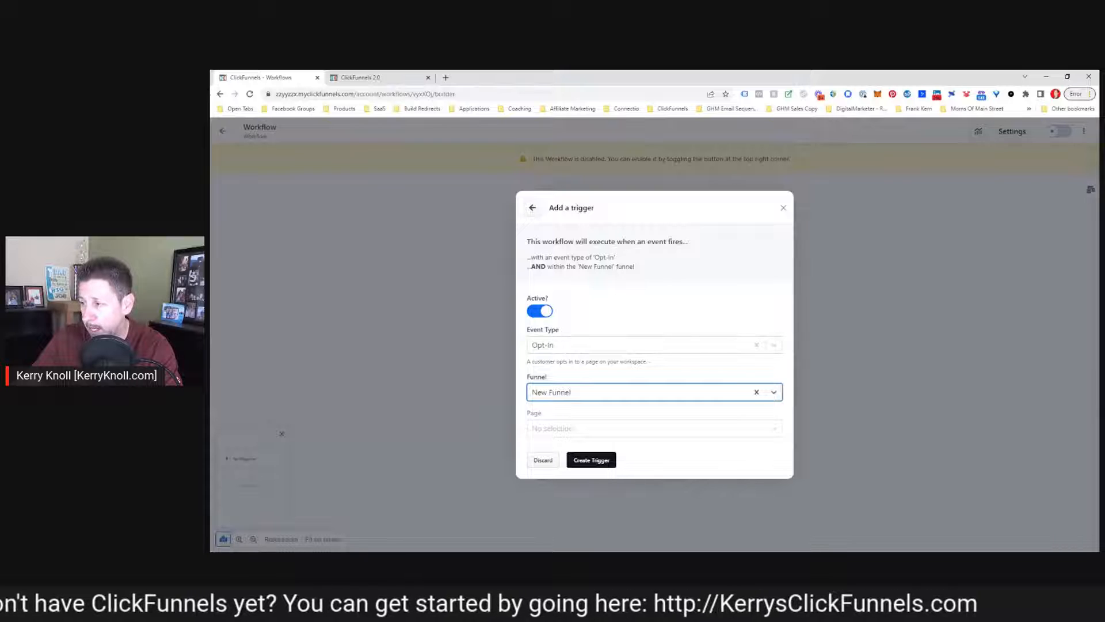
left_click(564, 428)
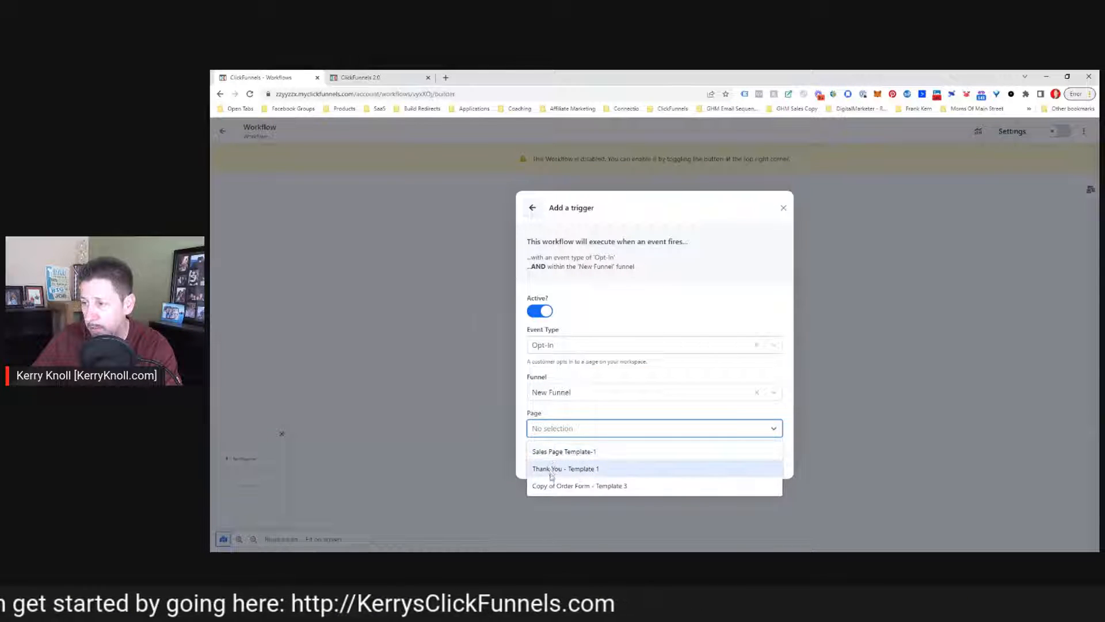
left_click(554, 453)
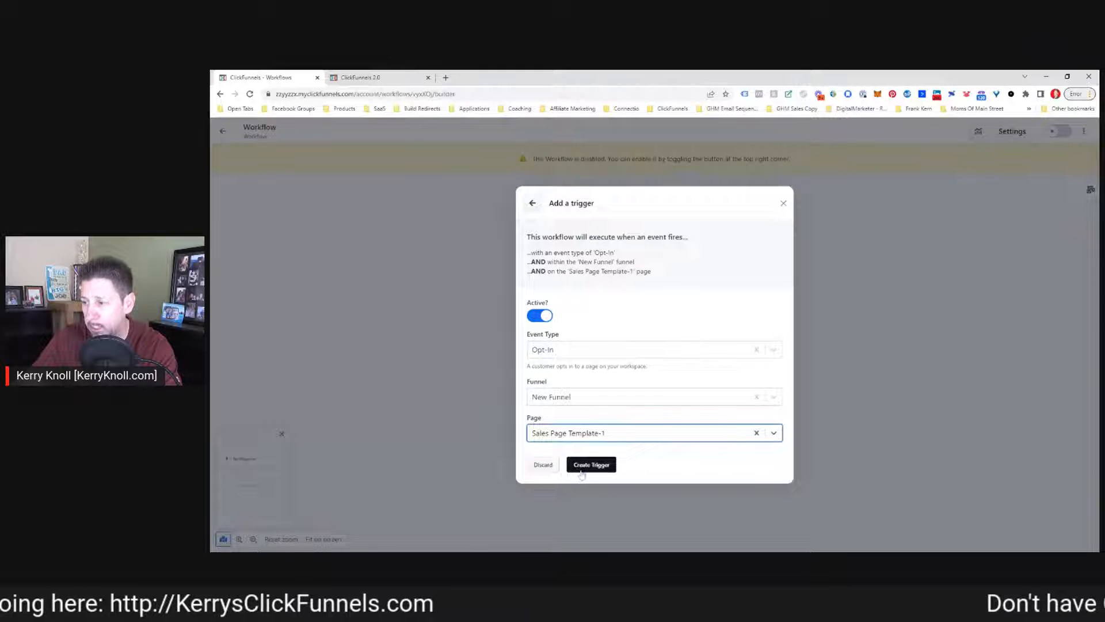
left_click(598, 469)
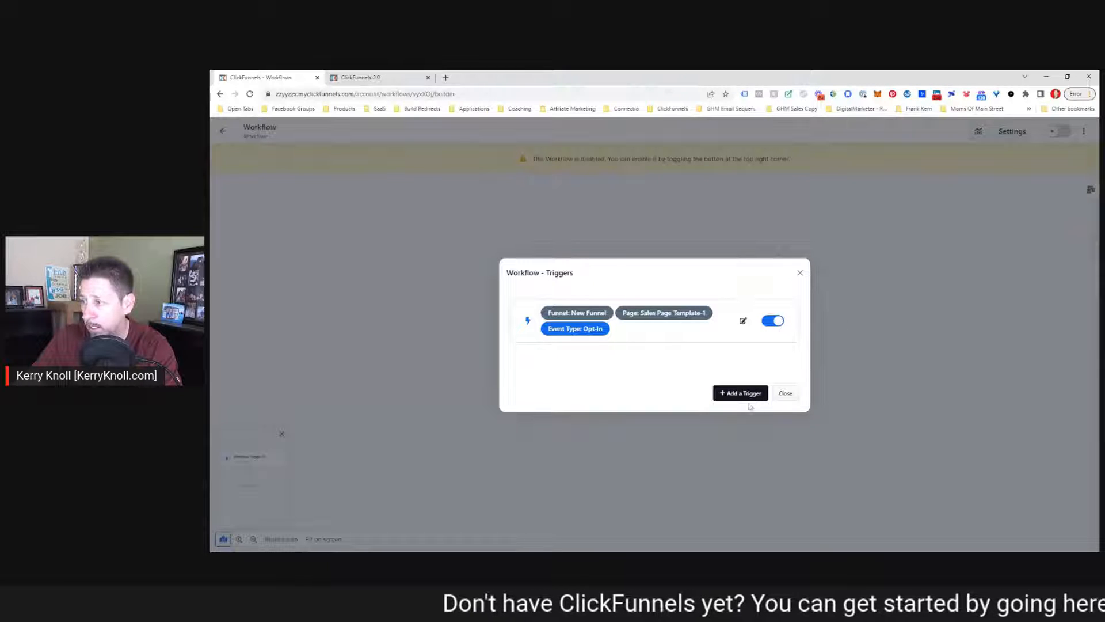
left_click(786, 394)
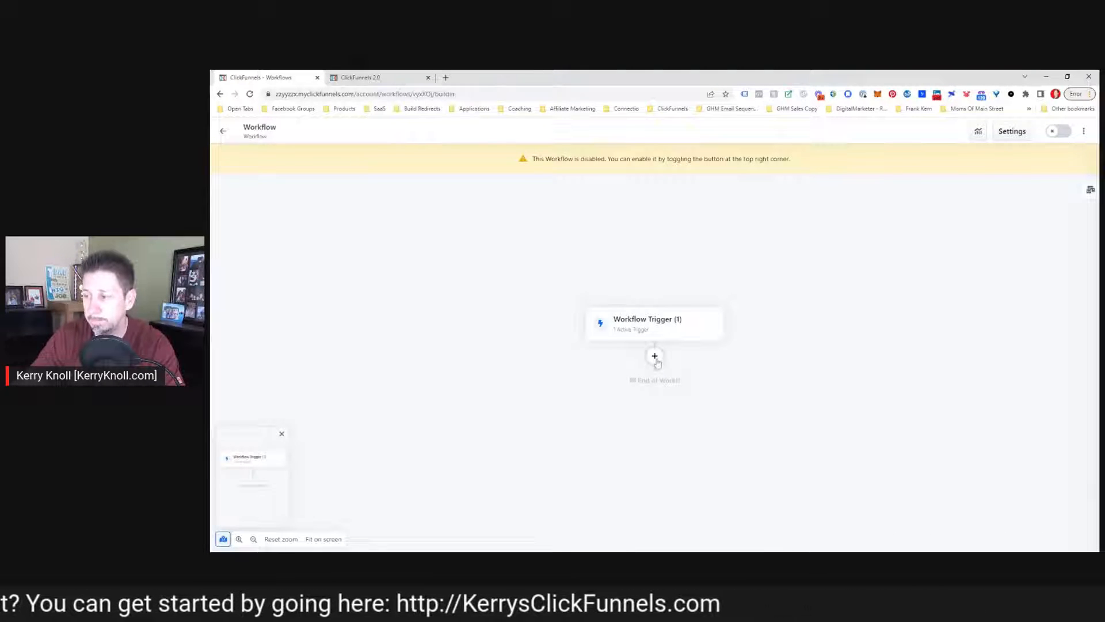
Add a Notify step below the workflow trigger
left_click(655, 357)
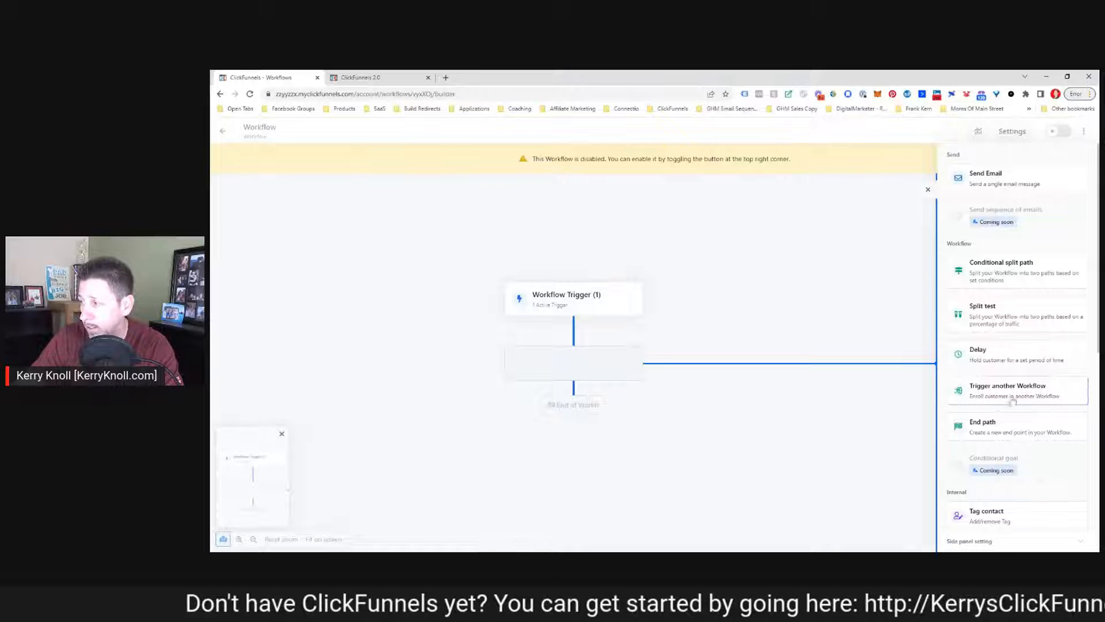
scroll(1011, 445, "down", 1)
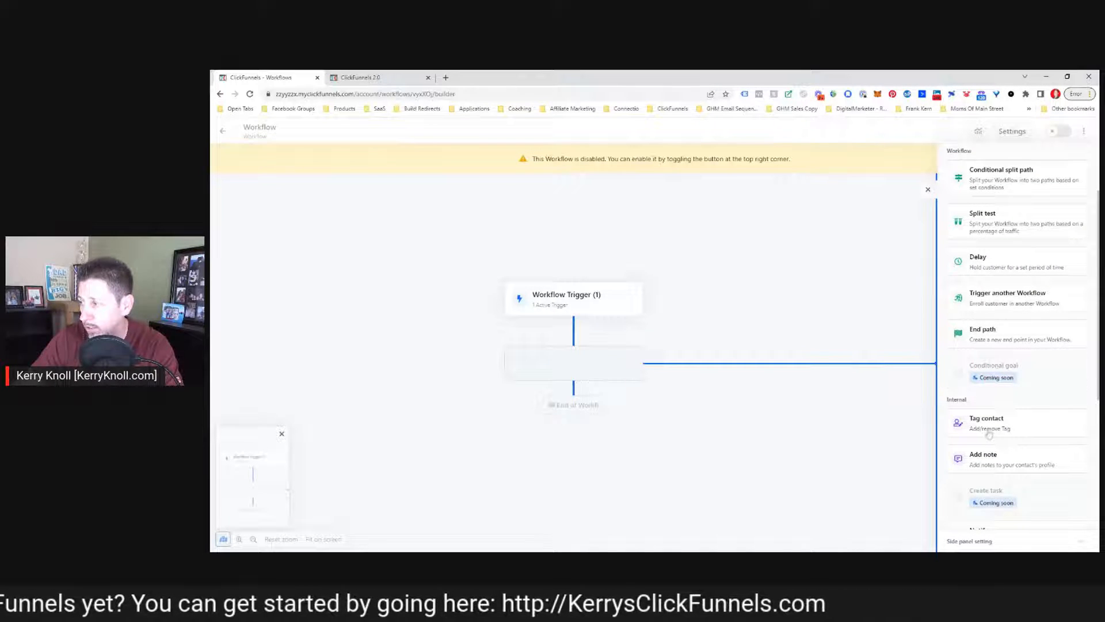
scroll(990, 435, "down", 1)
scroll(997, 418, "down", 2)
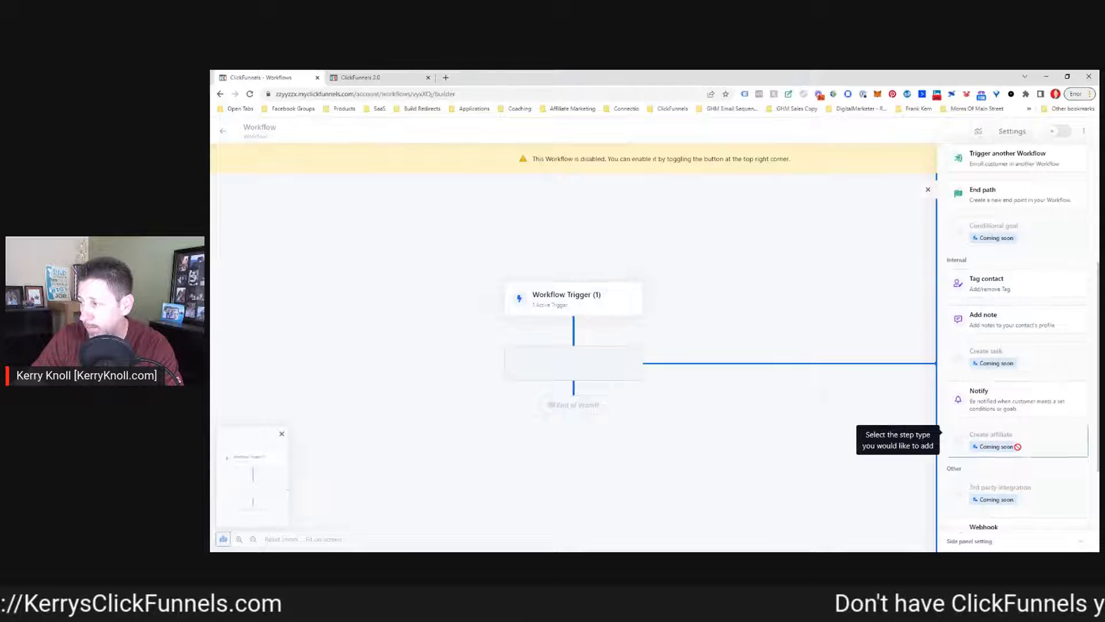
scroll(1017, 447, "down", 2)
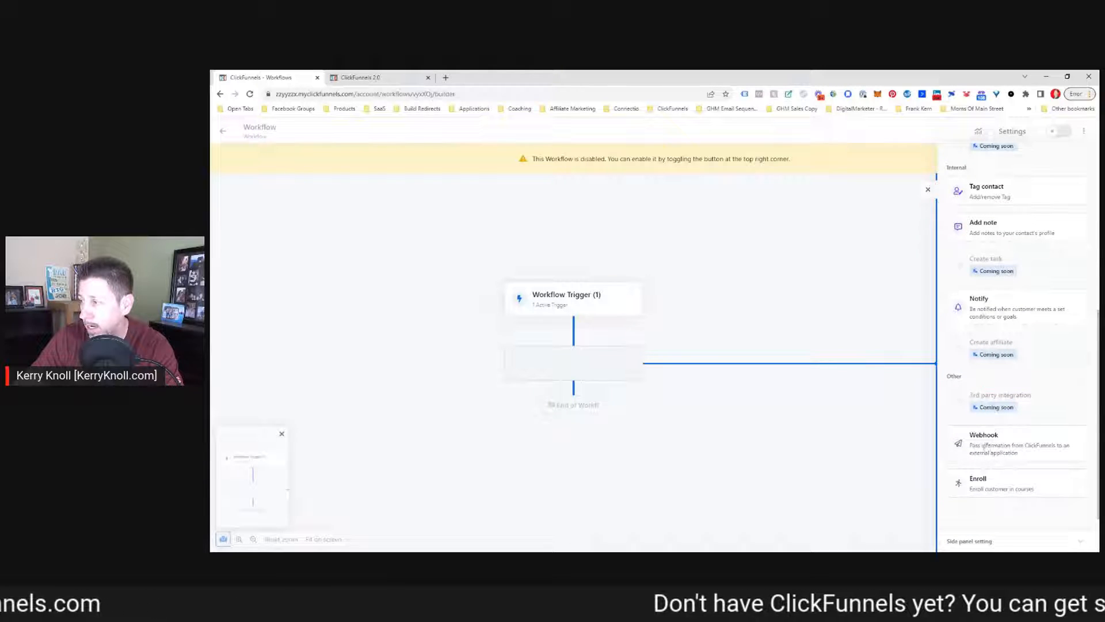
left_click(988, 314)
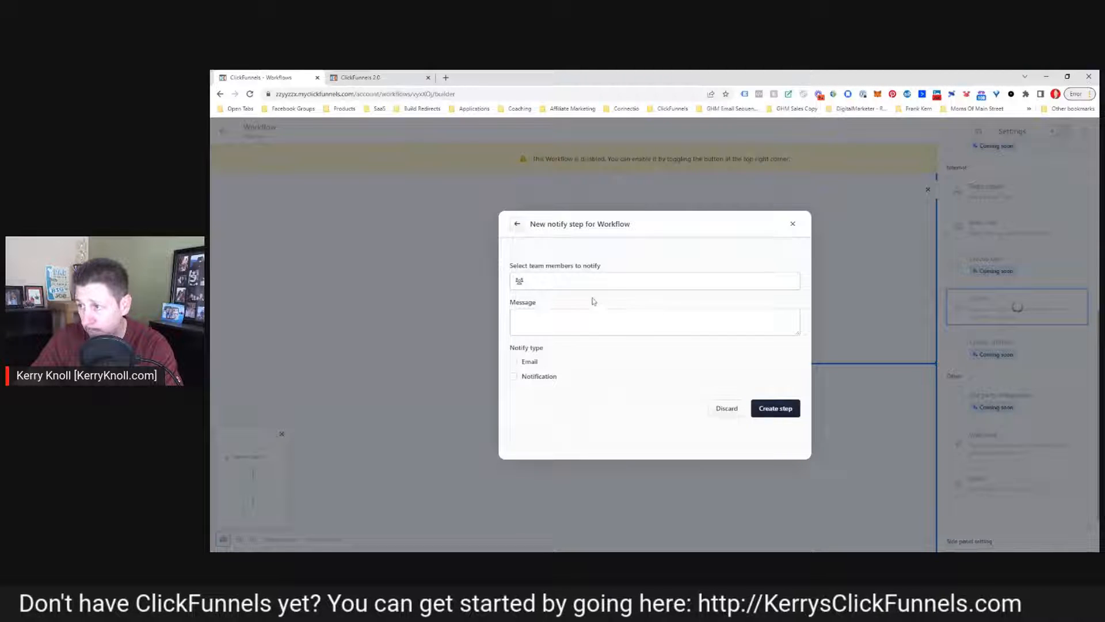
Select the account owner as the team member to notify
left_click(596, 281)
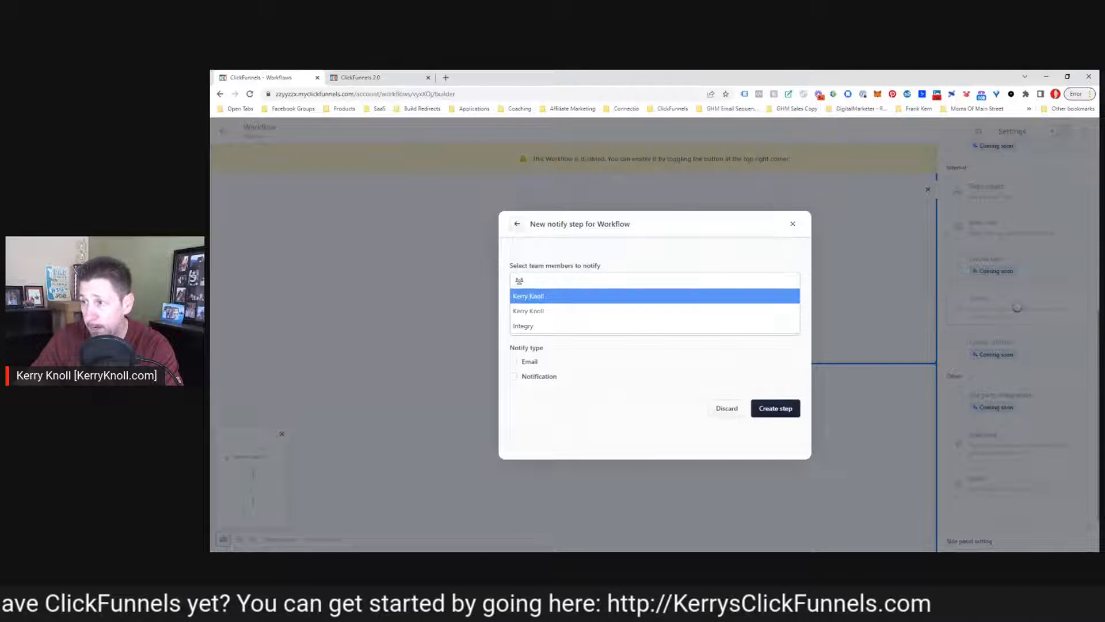
left_click(527, 297)
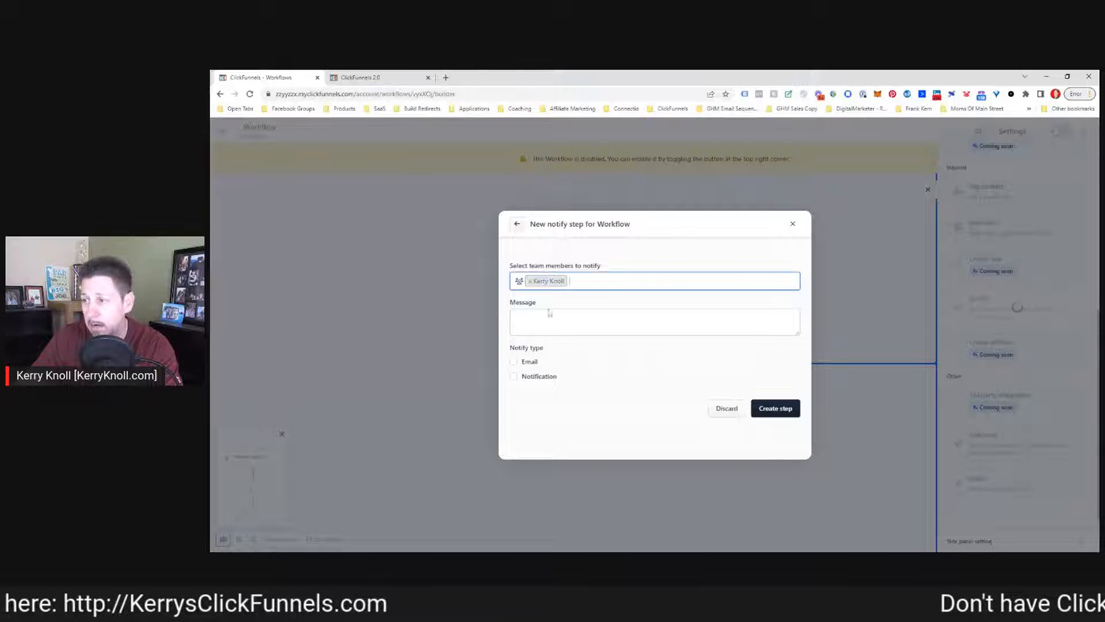
Enter the notification message "A new subscriber just opt-in in for XYZ..."
left_click(541, 320)
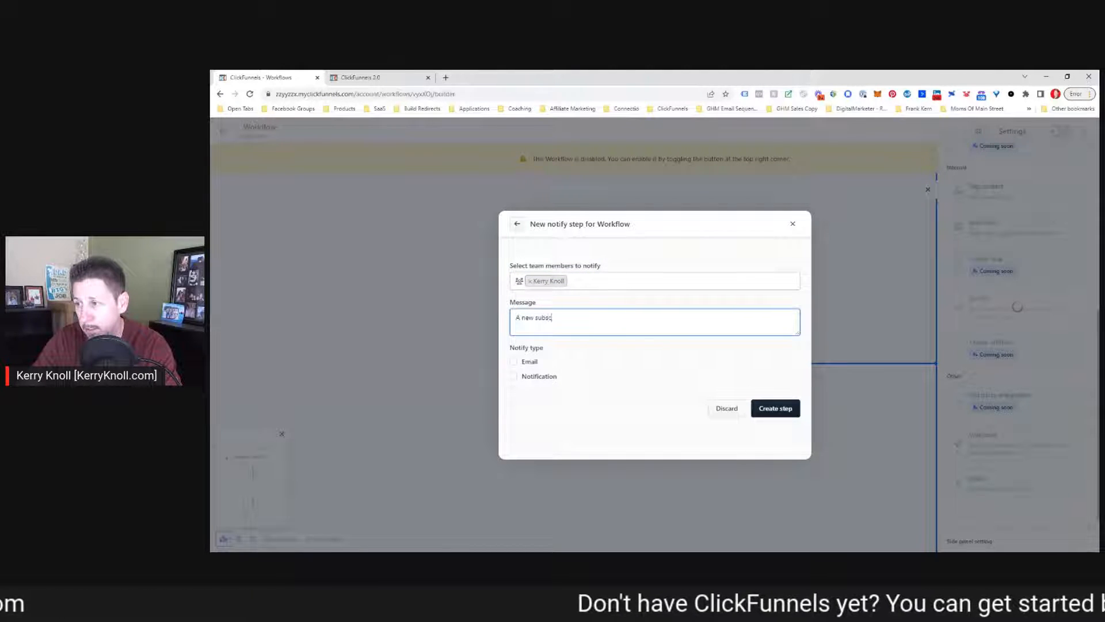
type("A new subscriber just opt-in in for")
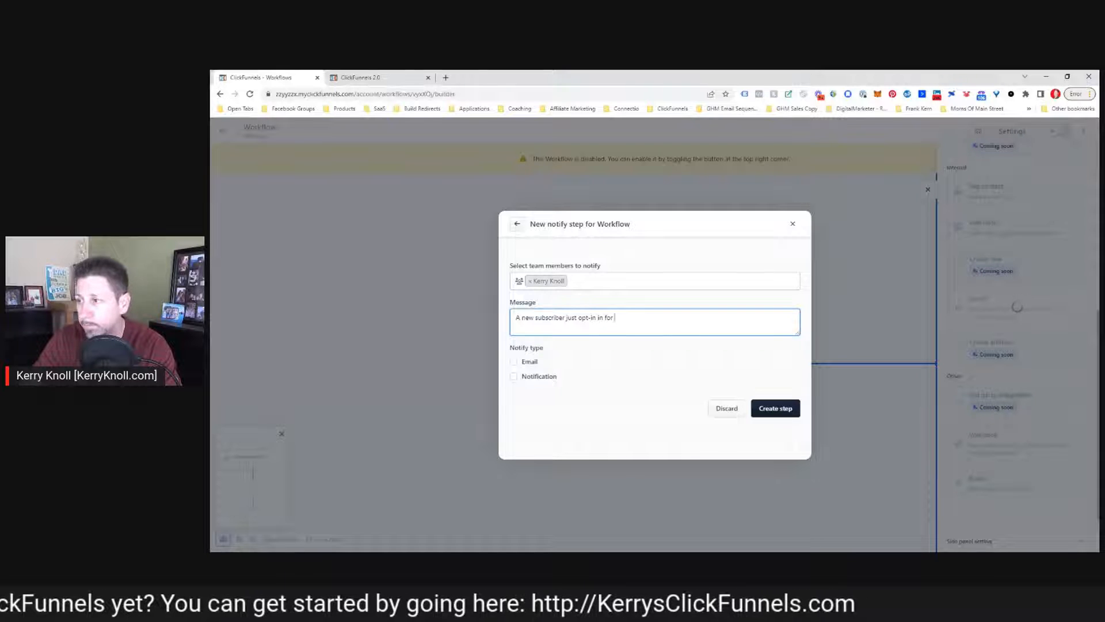
type("XYS")
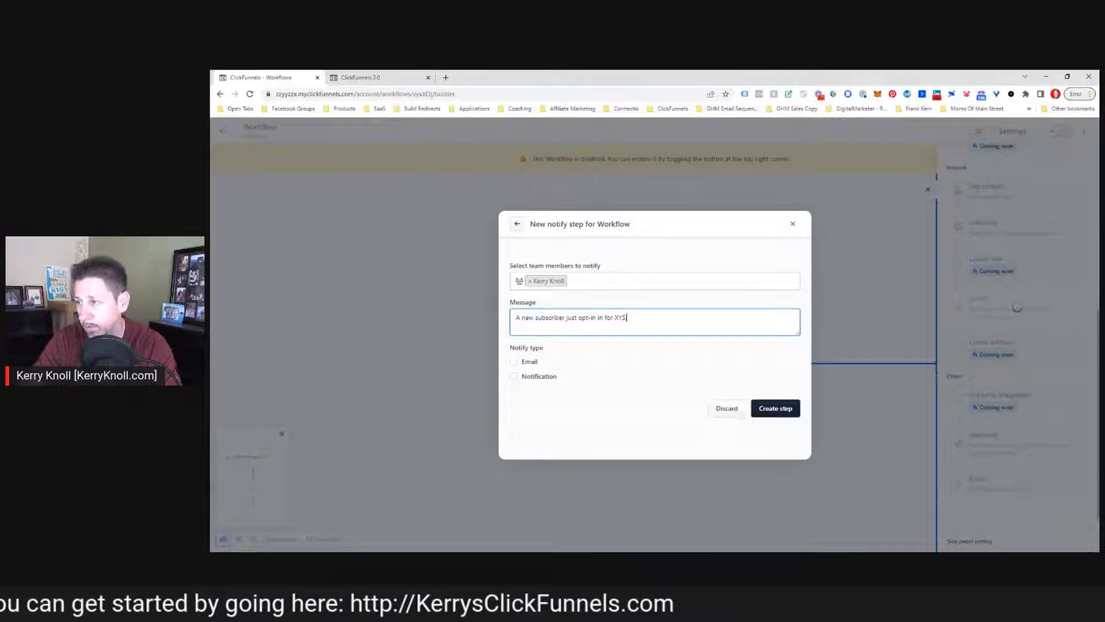
key("BackSpace")
type("Z...")
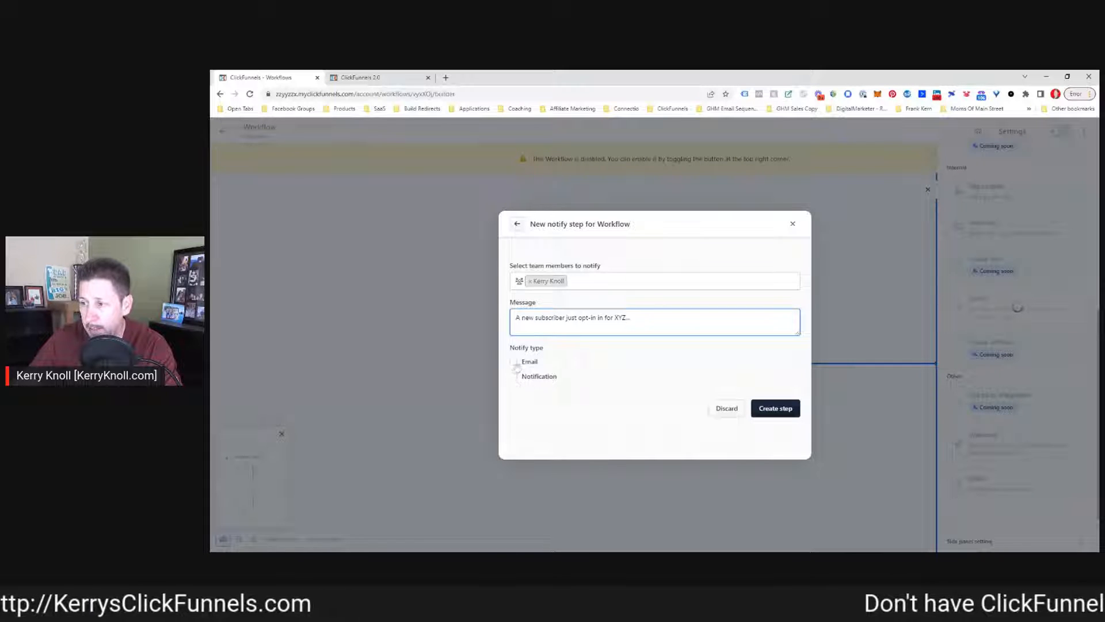
Choose both Email and Notification as notify types and create the step
left_click(514, 362)
left_click(514, 378)
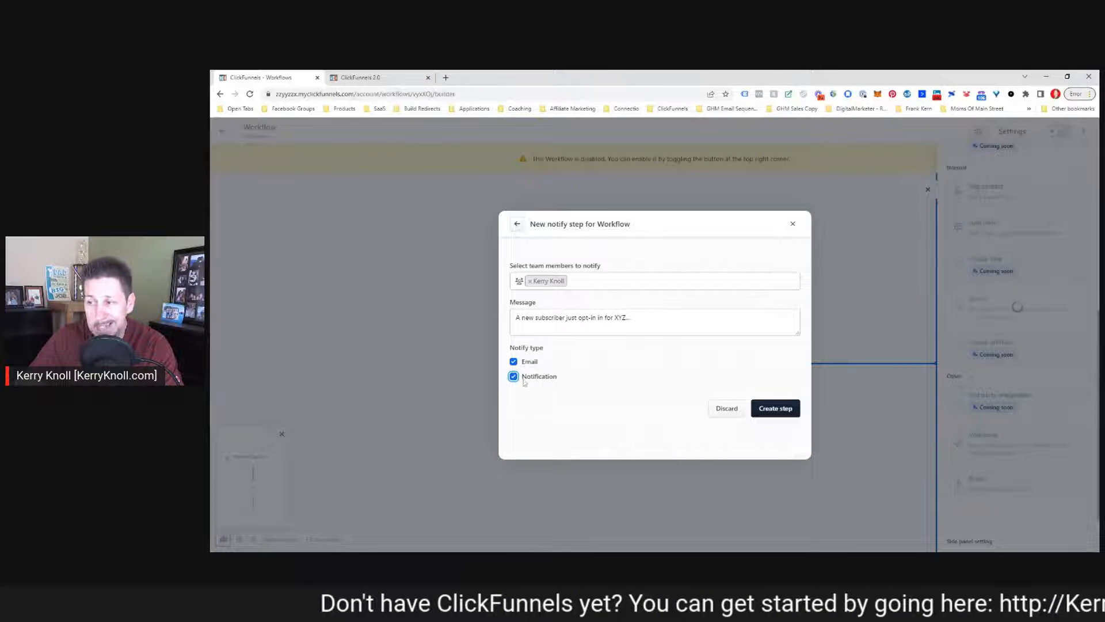
left_click(779, 409)
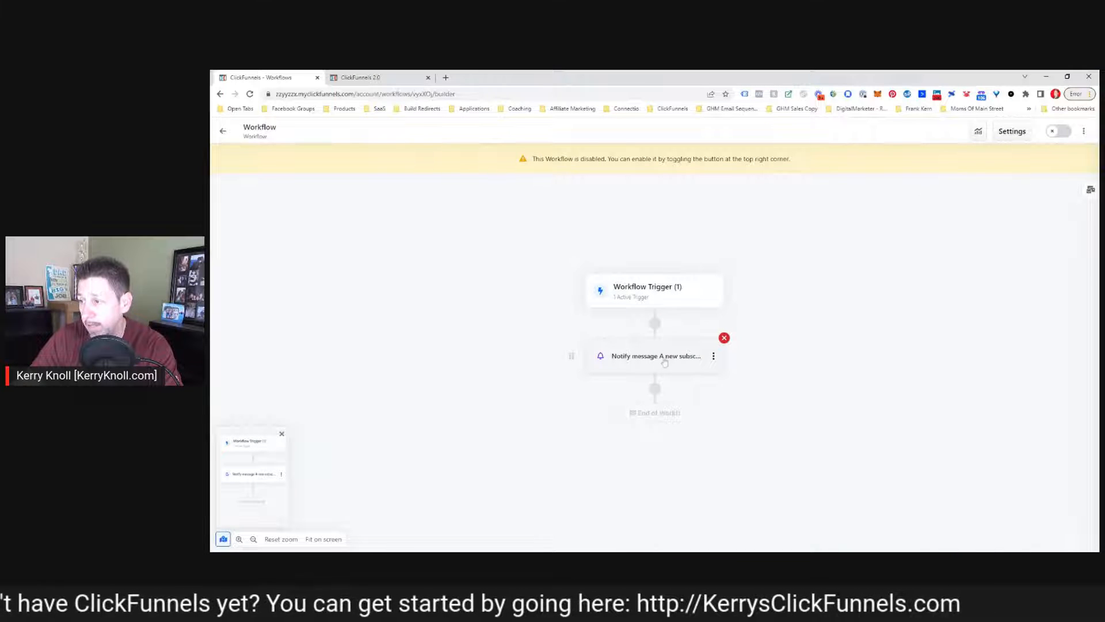
Add a Conditional split path step below the Notify step
left_click(713, 356)
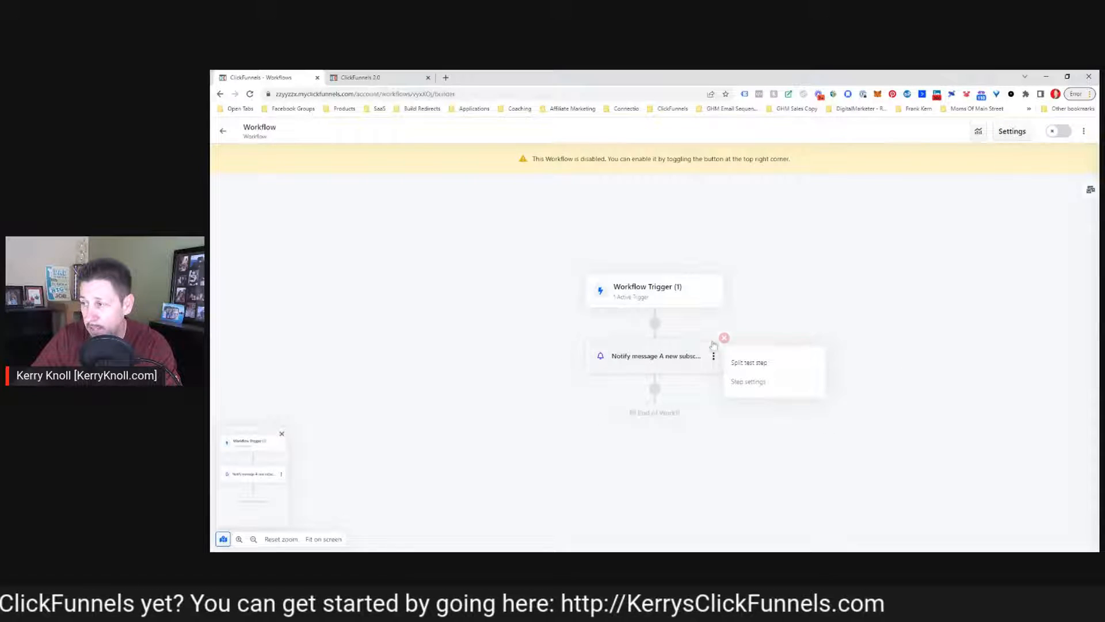
left_click(700, 400)
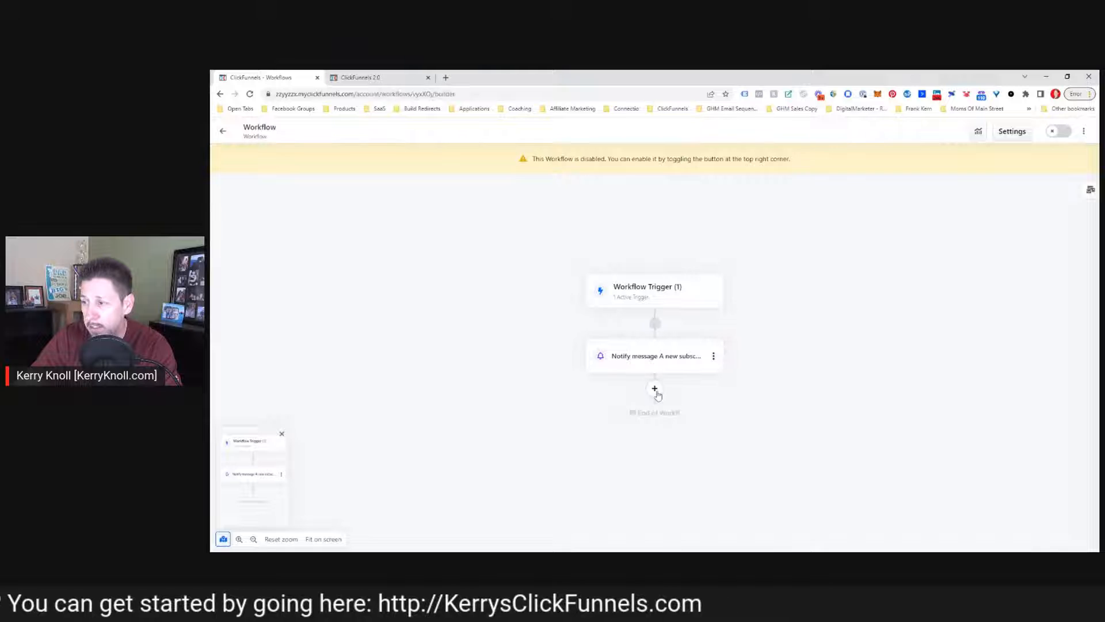
left_click(655, 389)
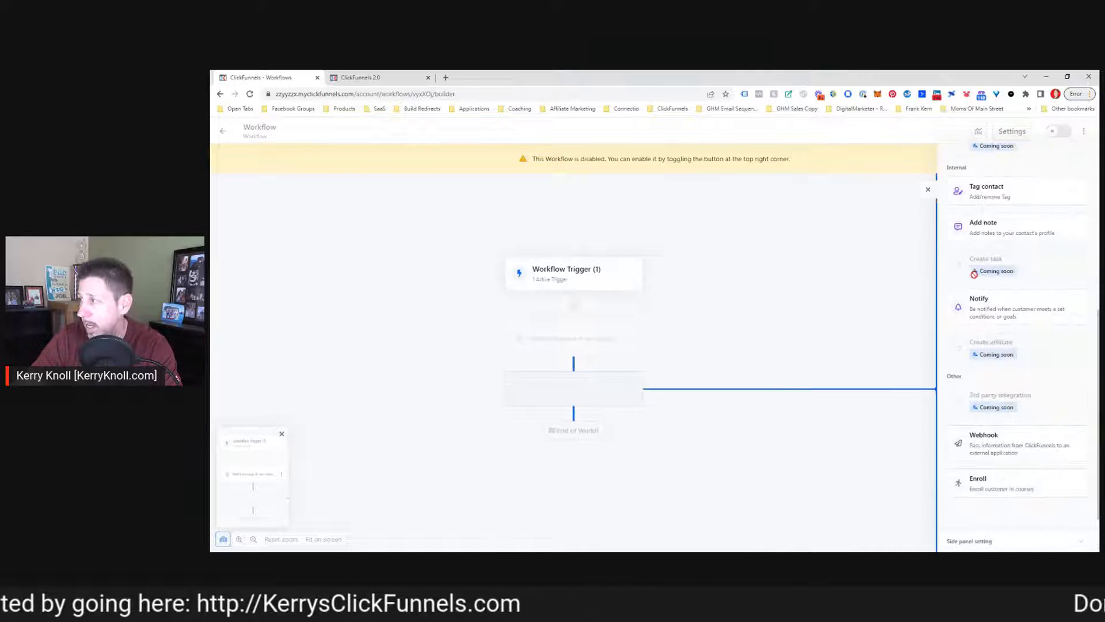
scroll(1015, 398, "down", 2)
scroll(1018, 403, "up", 6)
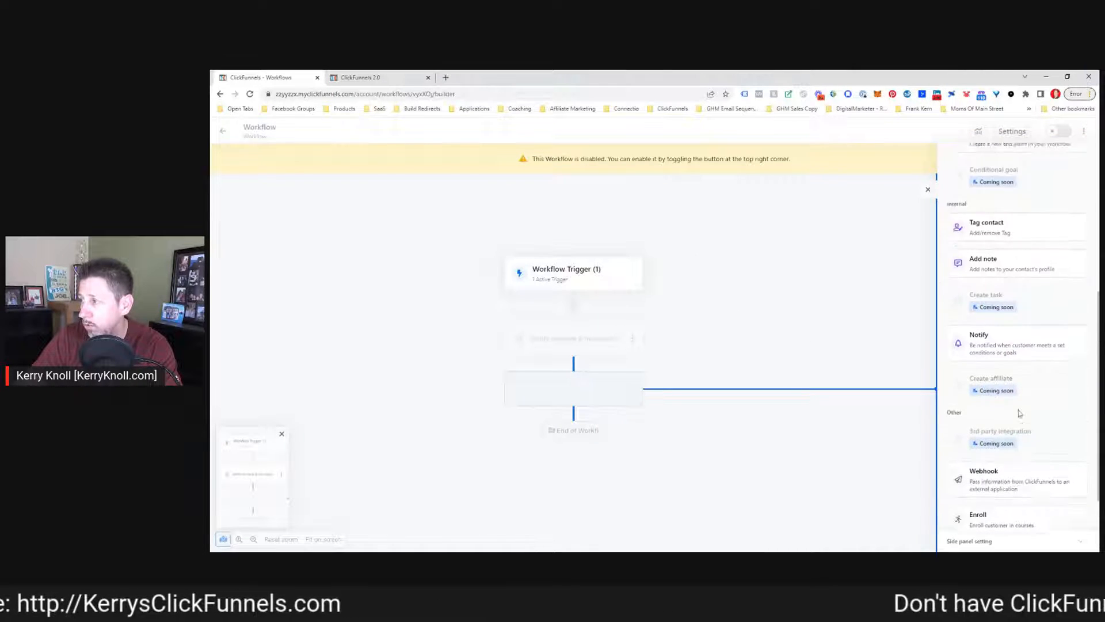
left_click(1003, 272)
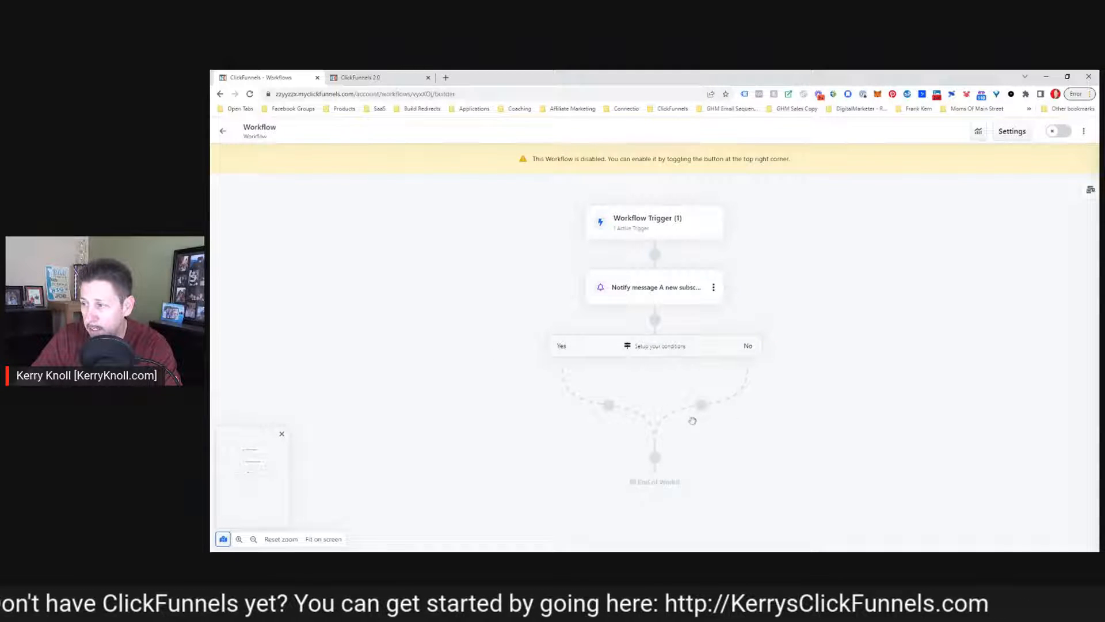
Open the conditional split's filter settings and set the operator to contains
left_click(651, 347)
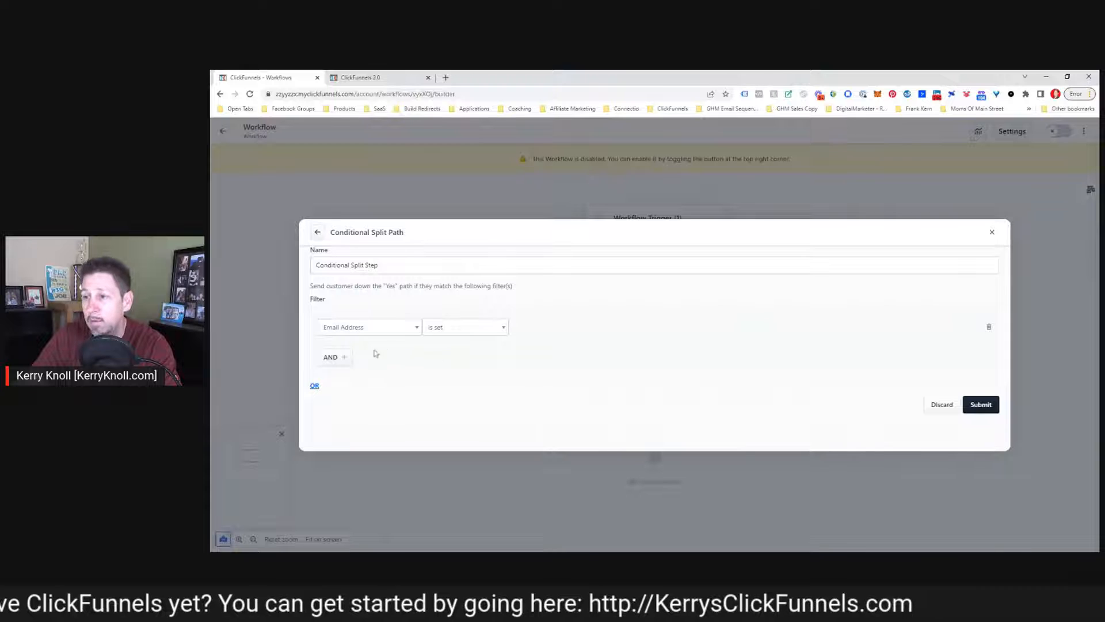
left_click(472, 332)
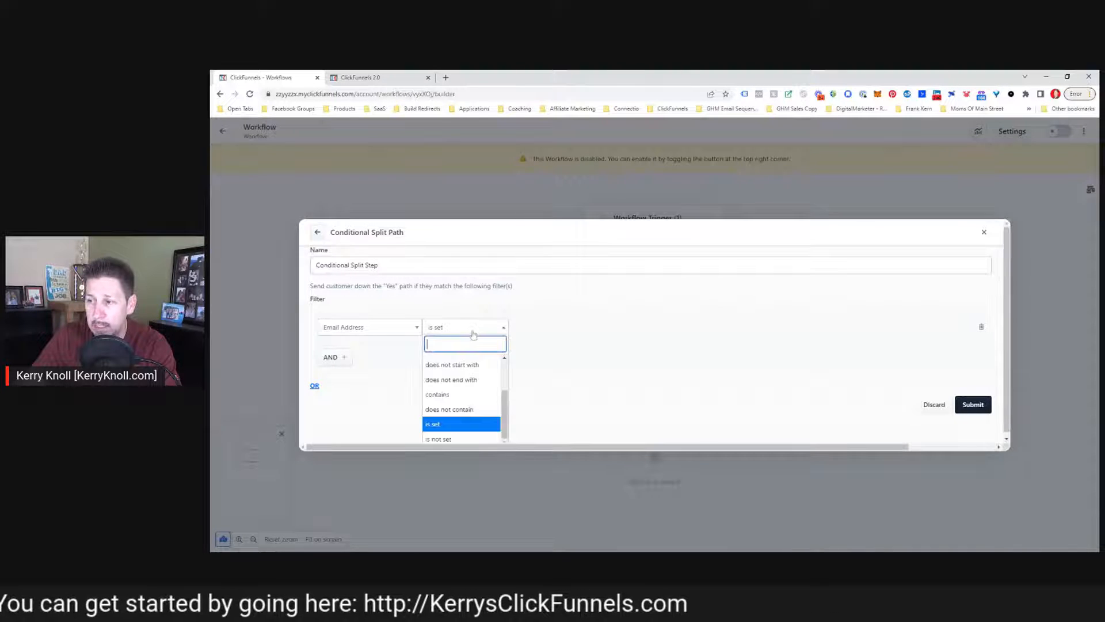
left_click(458, 396)
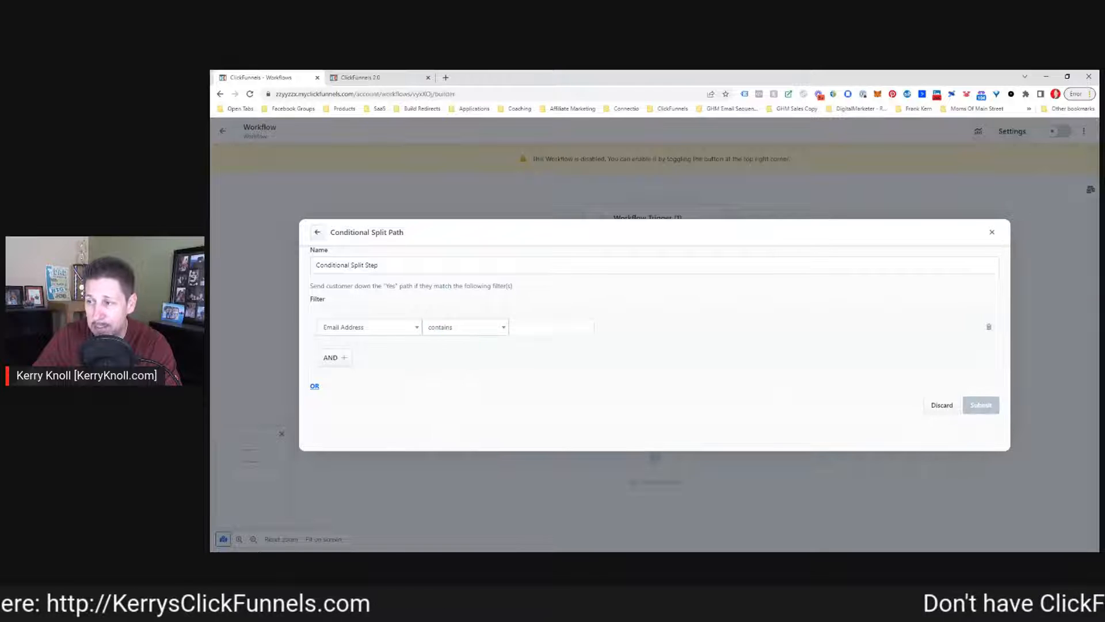
left_click(458, 328)
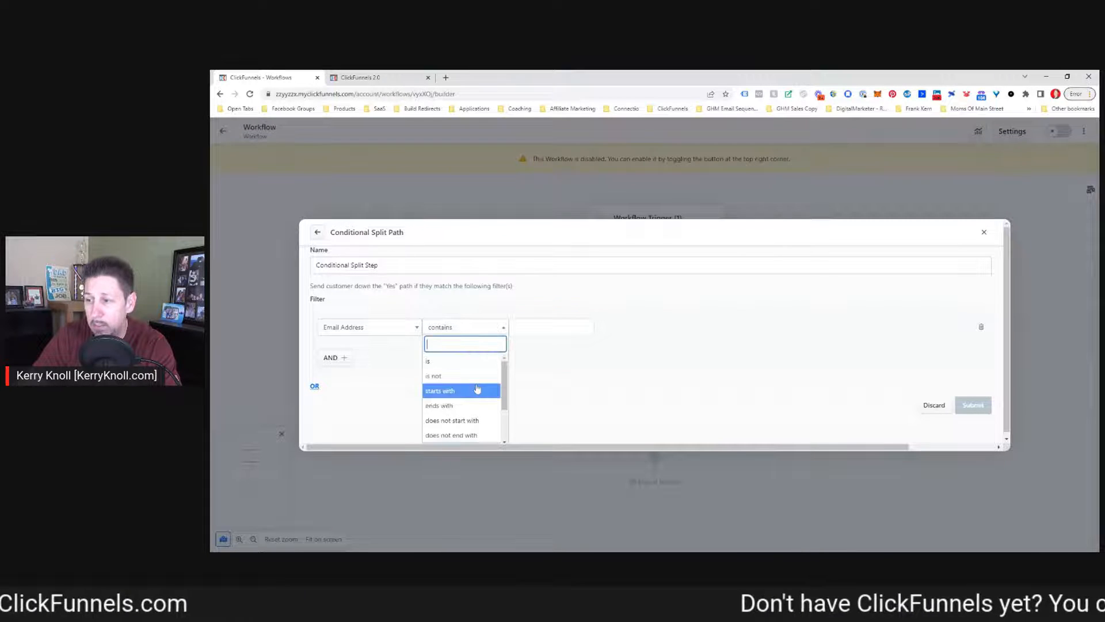
scroll(469, 397, "down", 2)
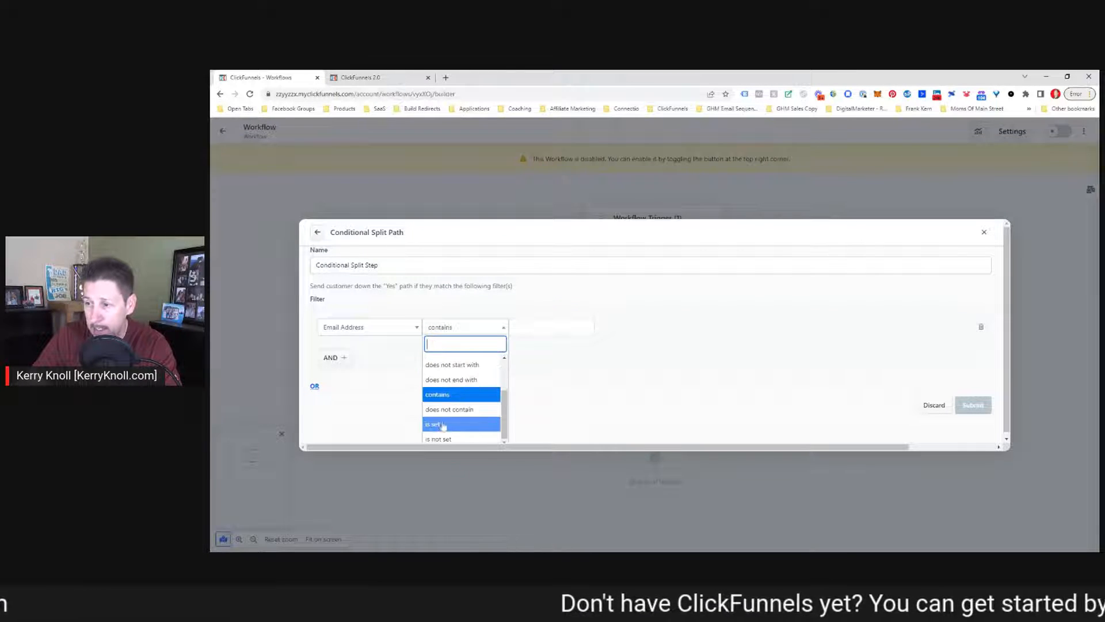
left_click(439, 447)
Set the filter to Tags contains "TAGNAME" and submit the conditional split
left_click(377, 327)
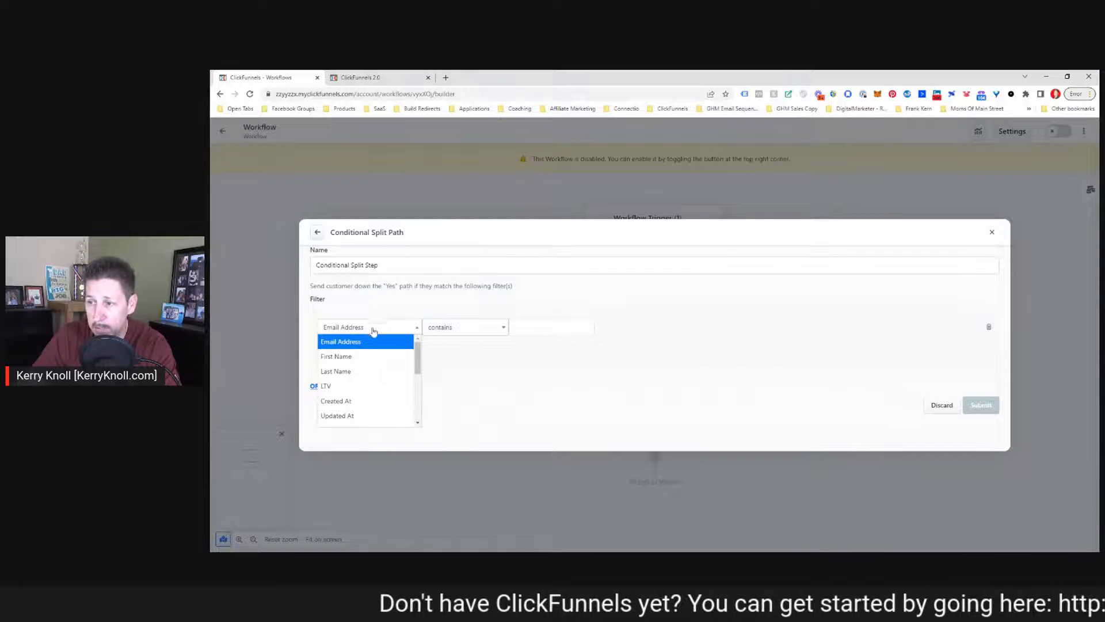
scroll(367, 371, "down", 3)
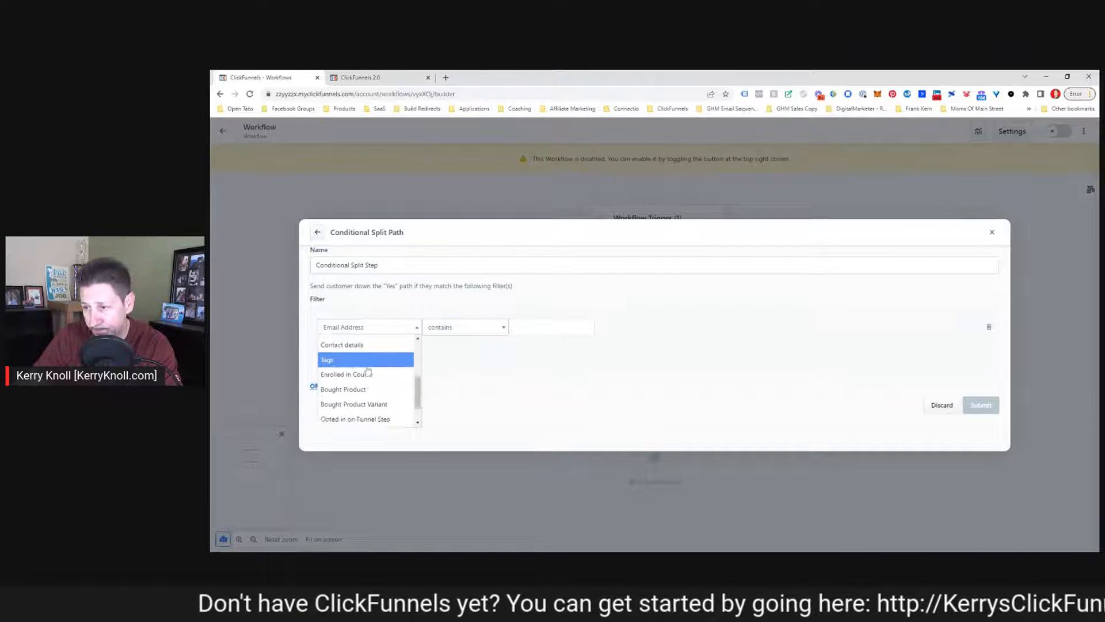
scroll(368, 373, "down", 1)
scroll(341, 377, "up", 2)
left_click(342, 379)
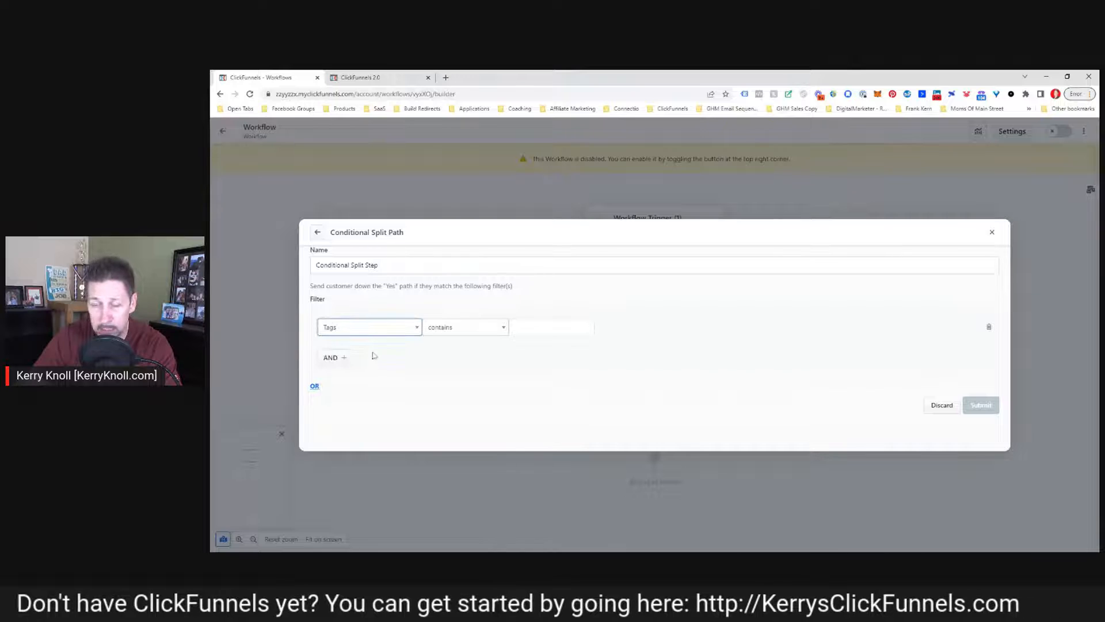
left_click(445, 333)
scroll(456, 416, "down", 1)
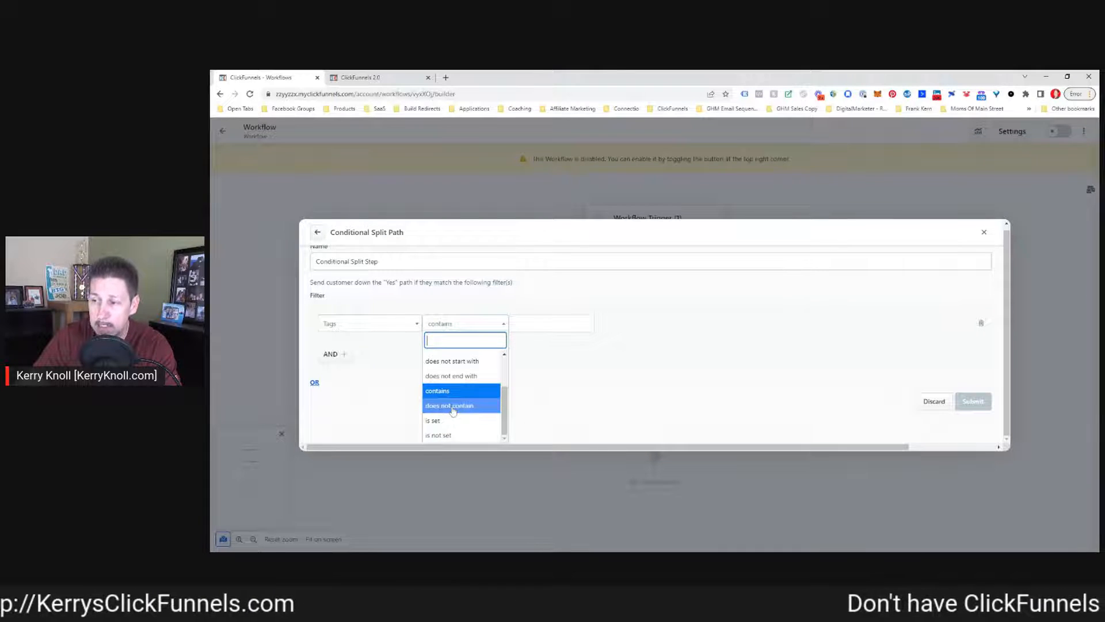
left_click(450, 394)
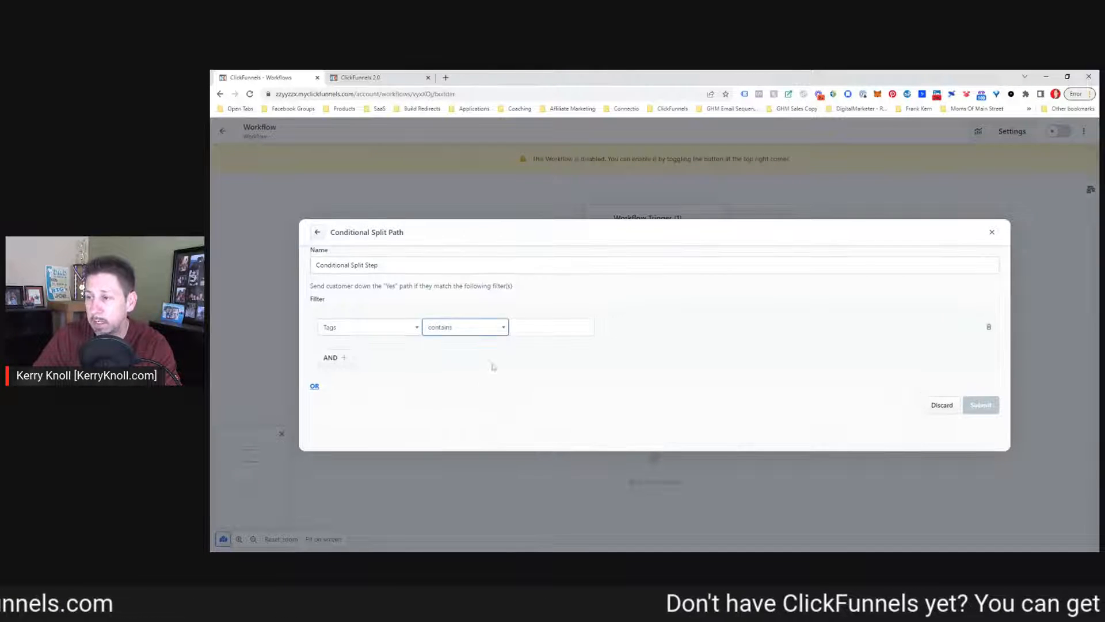
left_click(538, 327)
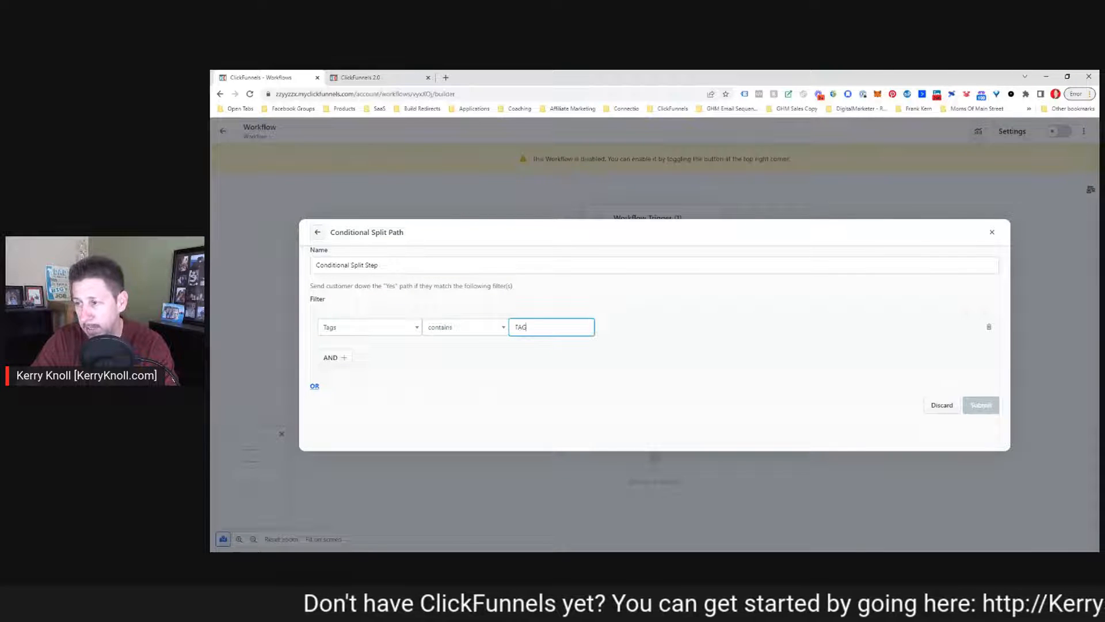
type("TAGNAME")
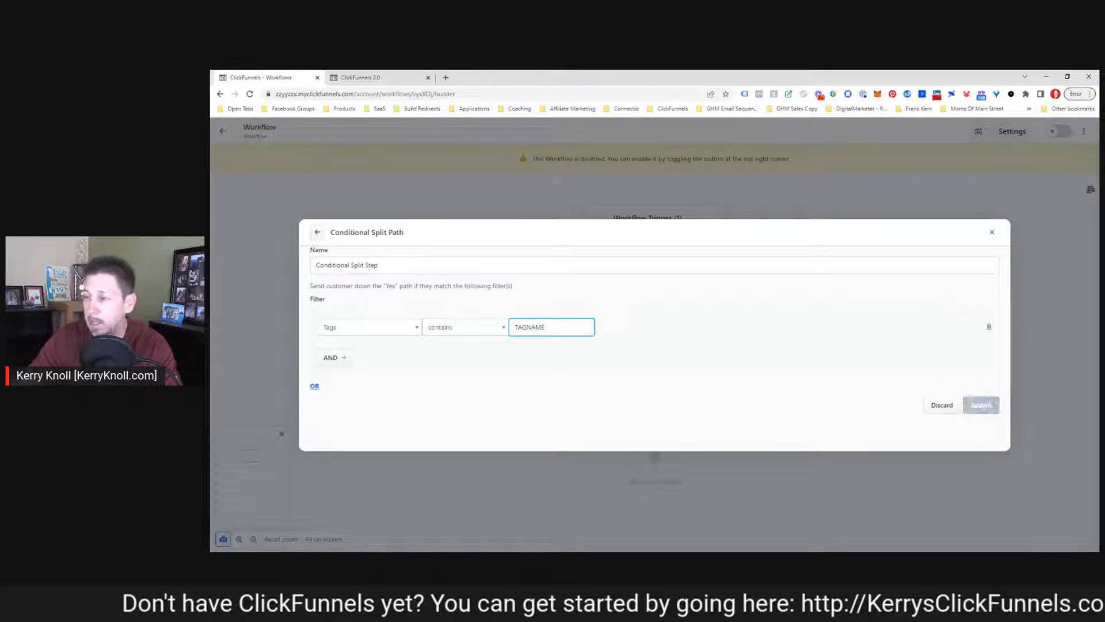
left_click(981, 407)
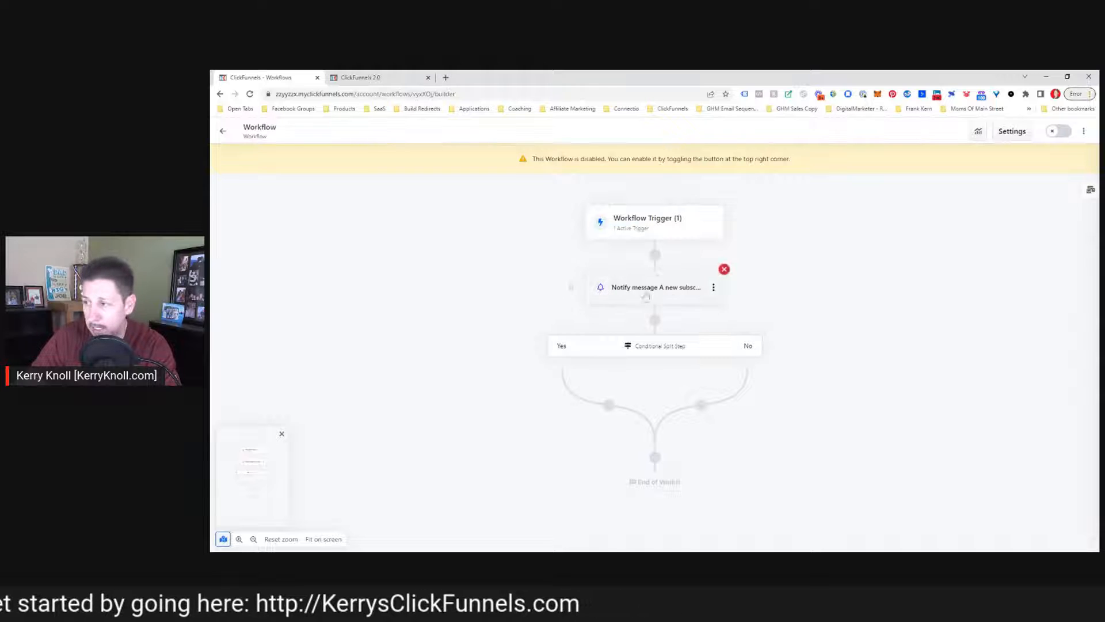
mouse_move(607, 405)
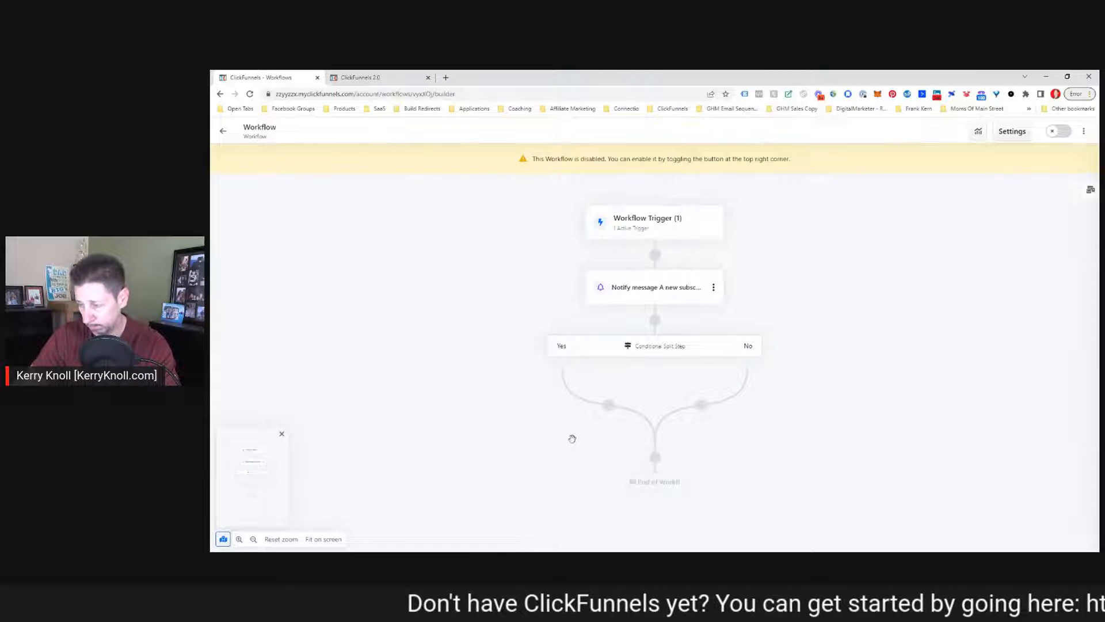
left_click(608, 404)
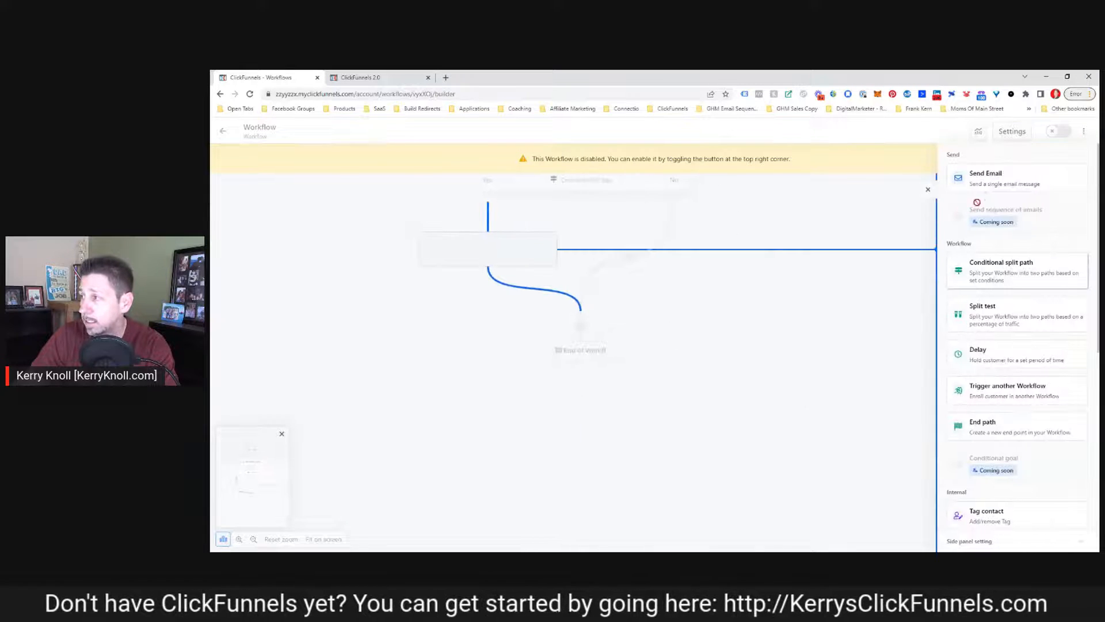
left_click(985, 176)
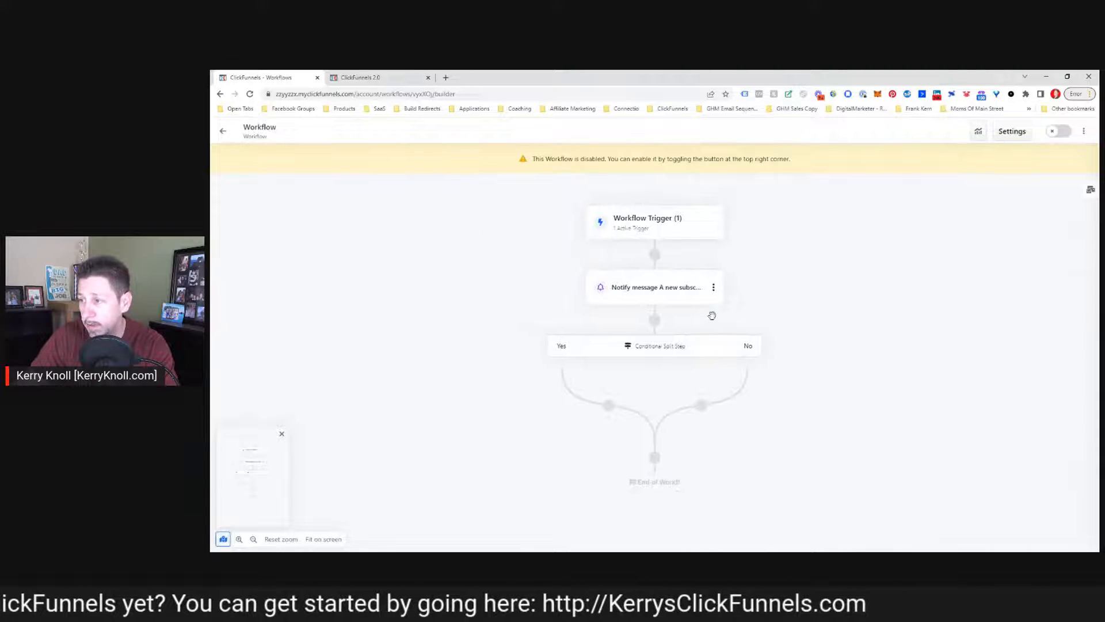
Add a Send Email step on the Yes branch named "Day #1 - Email #1 - Subject" with subject "Your subject line here"
left_click(607, 405)
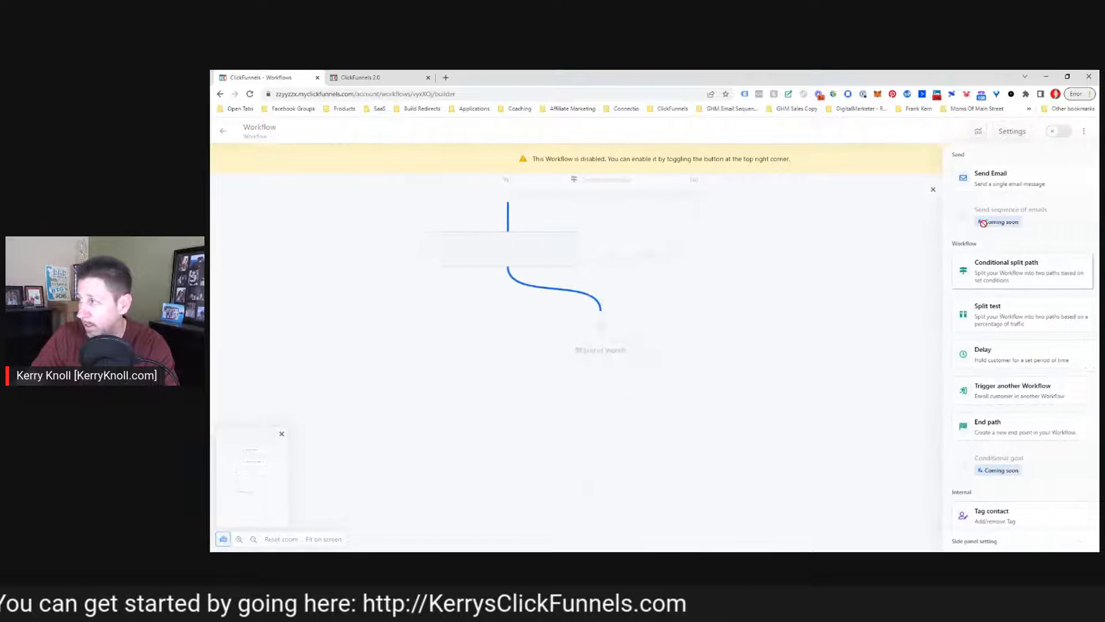
left_click(992, 176)
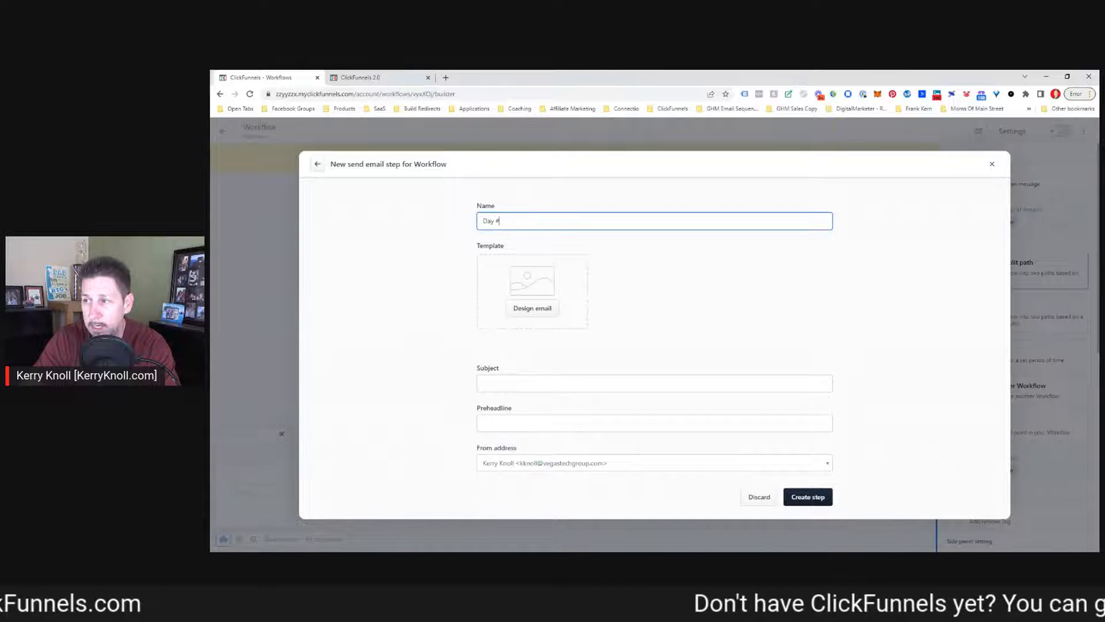
type("Day #1 - Email #1 - Subject")
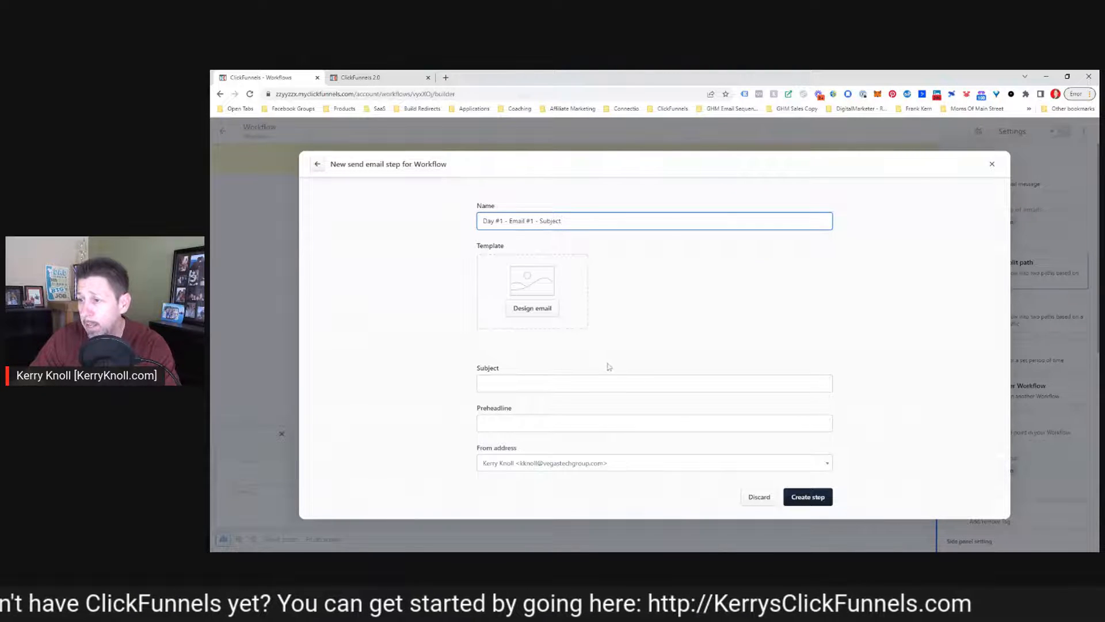
left_click(575, 384)
type("Your subject")
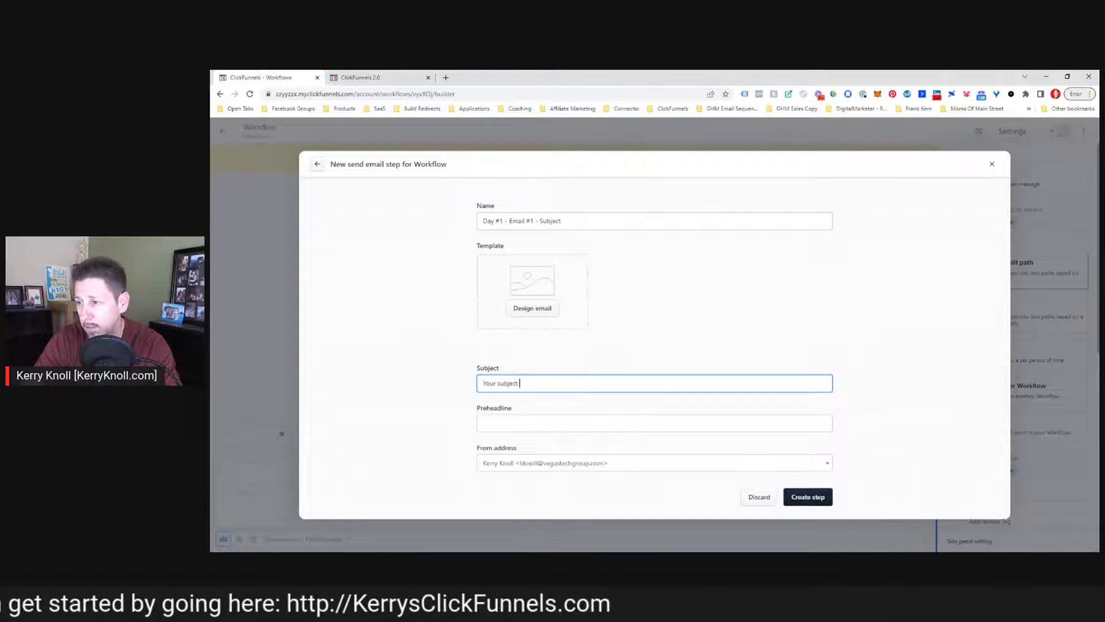
type(" line here")
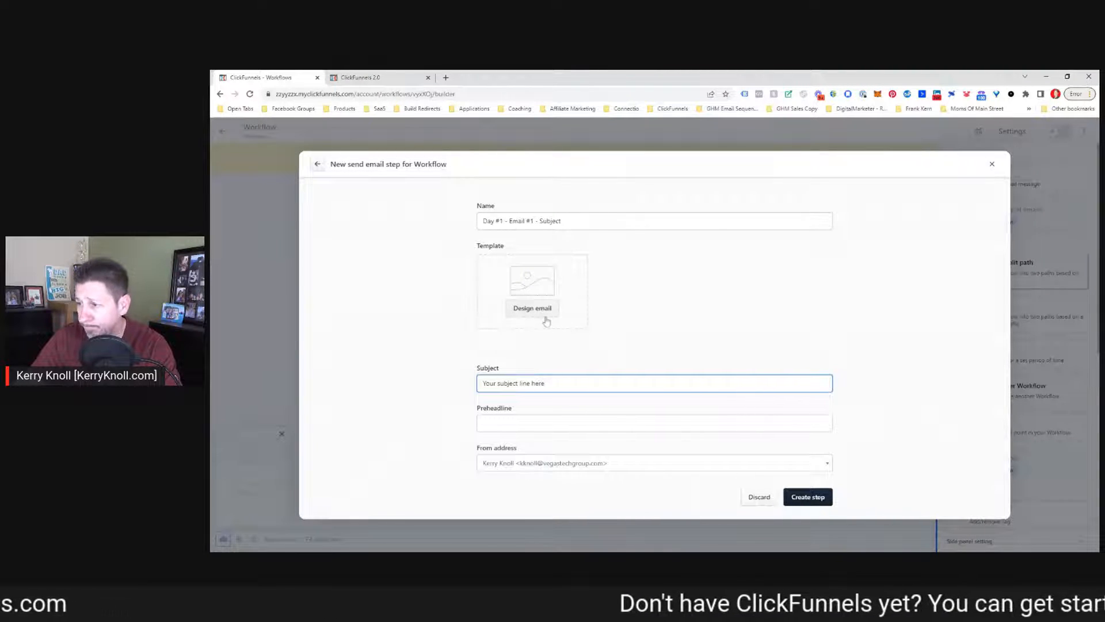
Choose the "Your box is on it's way!" template and create the email step
left_click(808, 497)
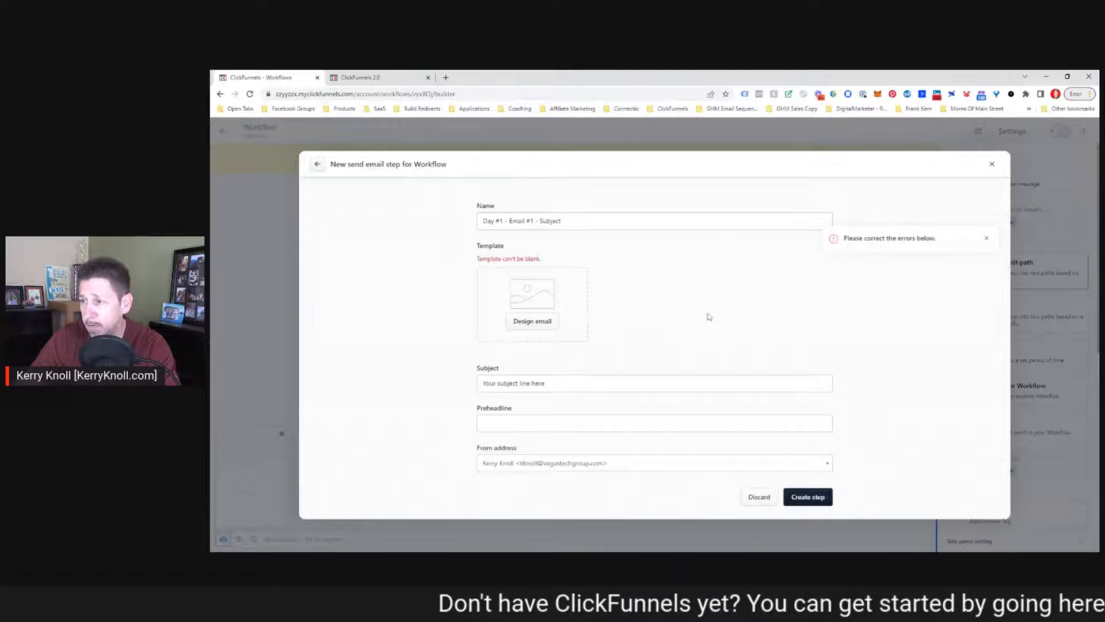
left_click(527, 323)
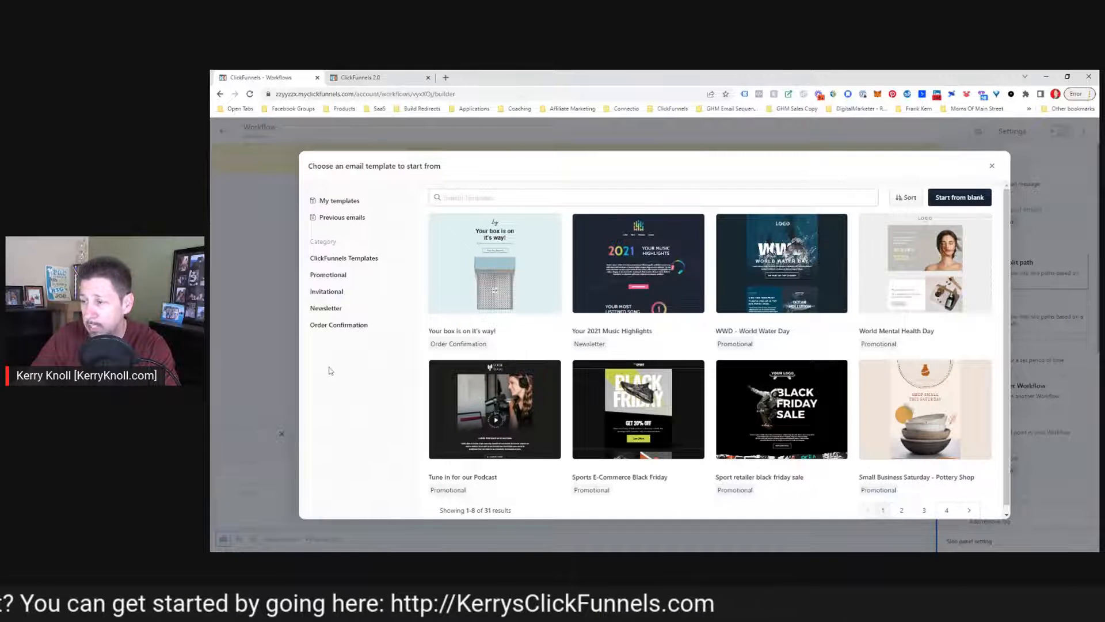
scroll(495, 414, "down", 1)
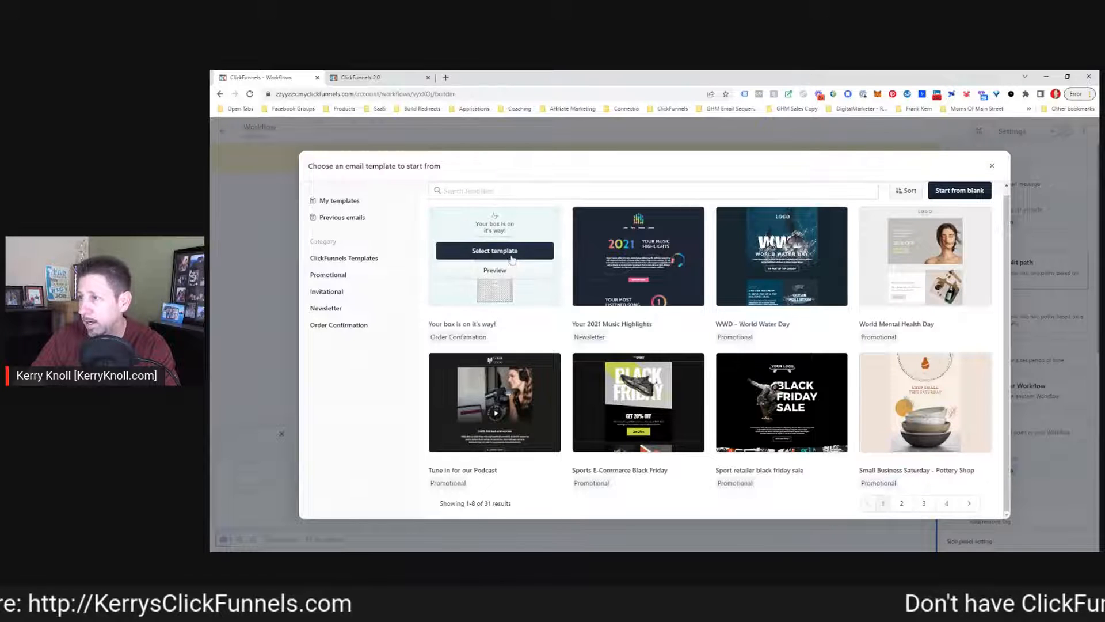
left_click(506, 251)
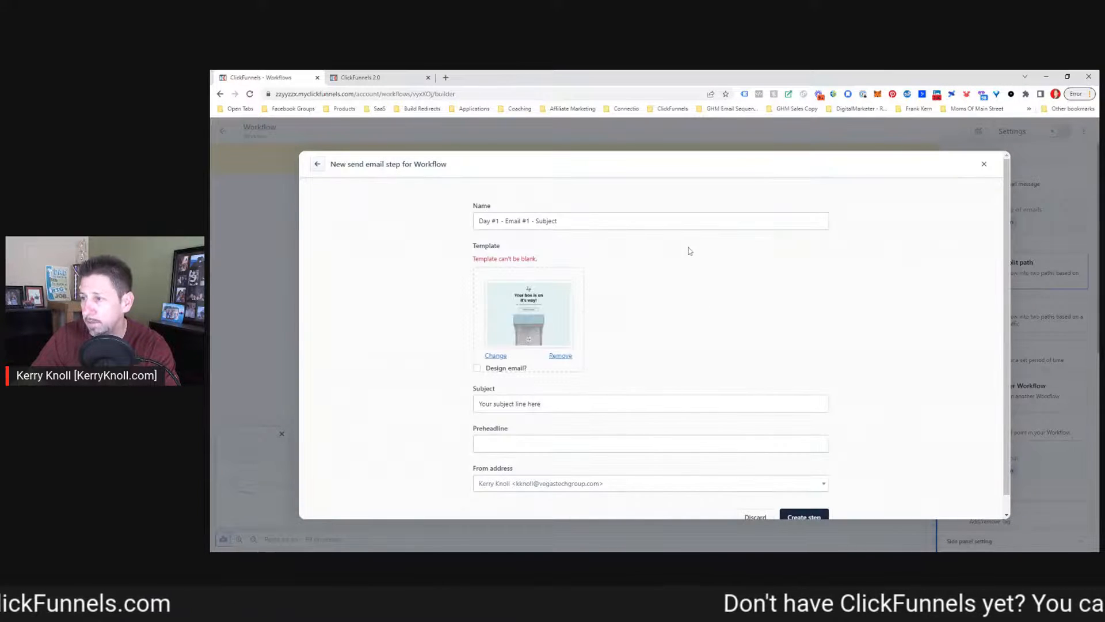
scroll(610, 370, "down", 1)
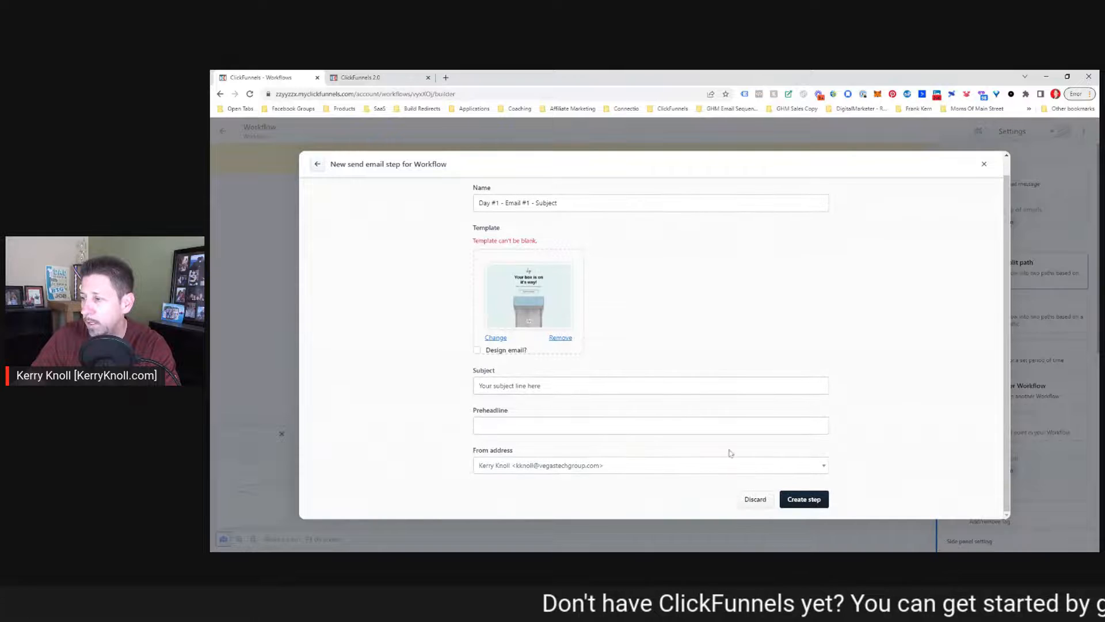
left_click(801, 499)
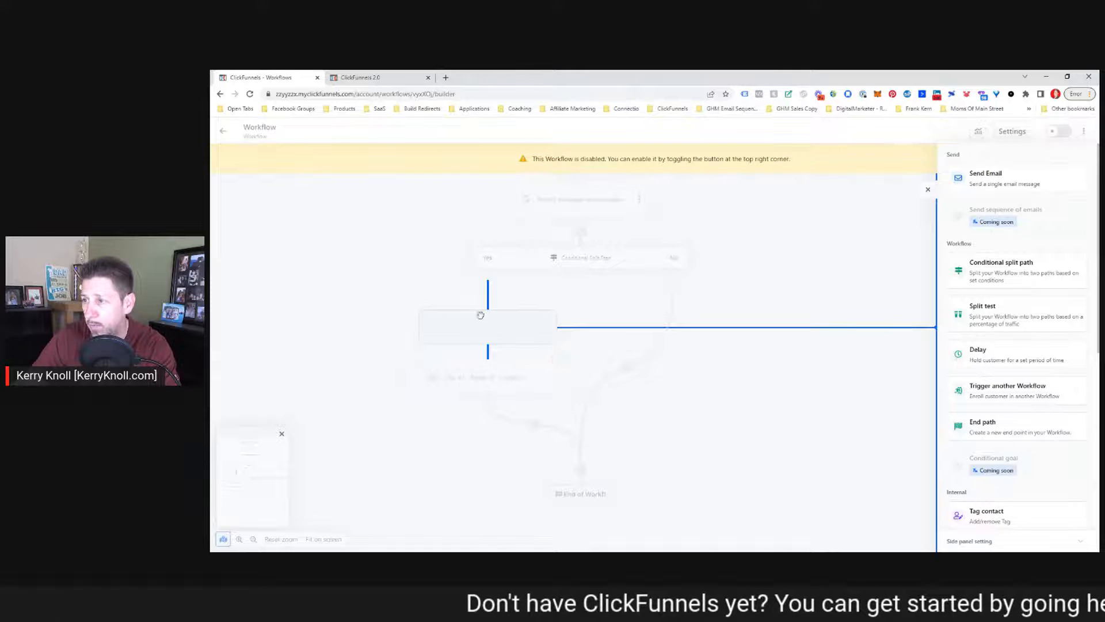
Add a 1 day delay step above the Day #1 email on the Yes branch and close the step panel
left_click(991, 351)
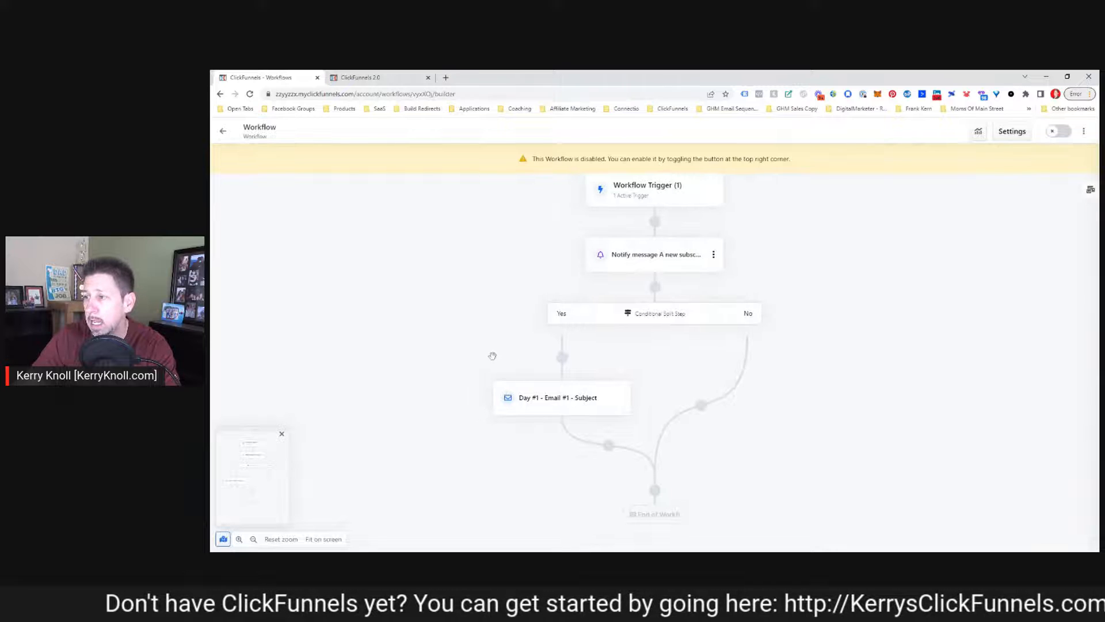
mouse_move(565, 366)
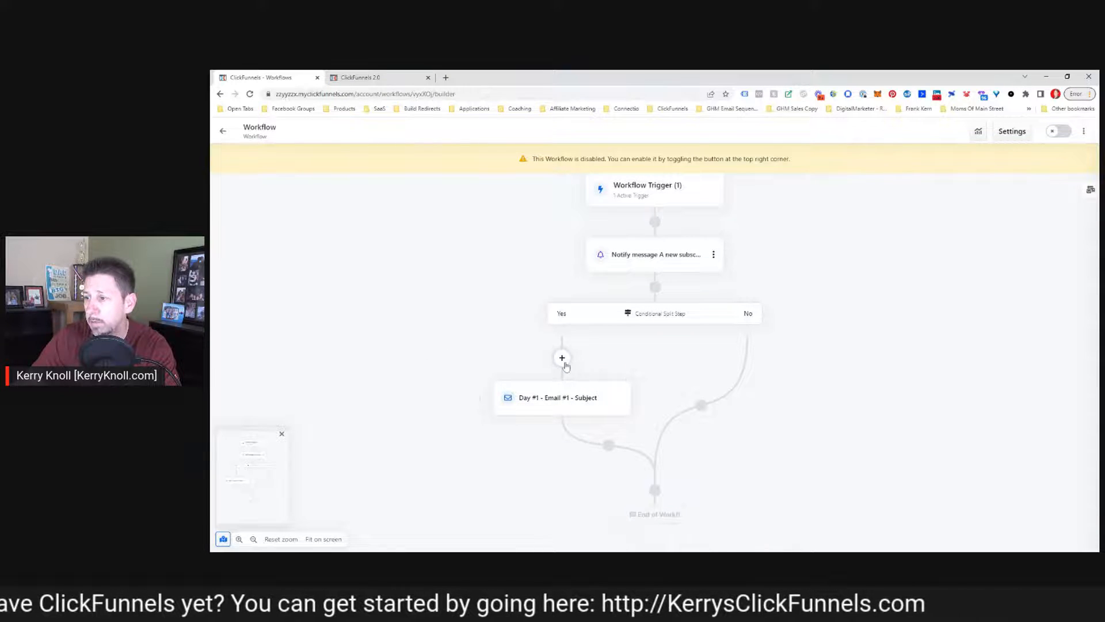
left_click(562, 359)
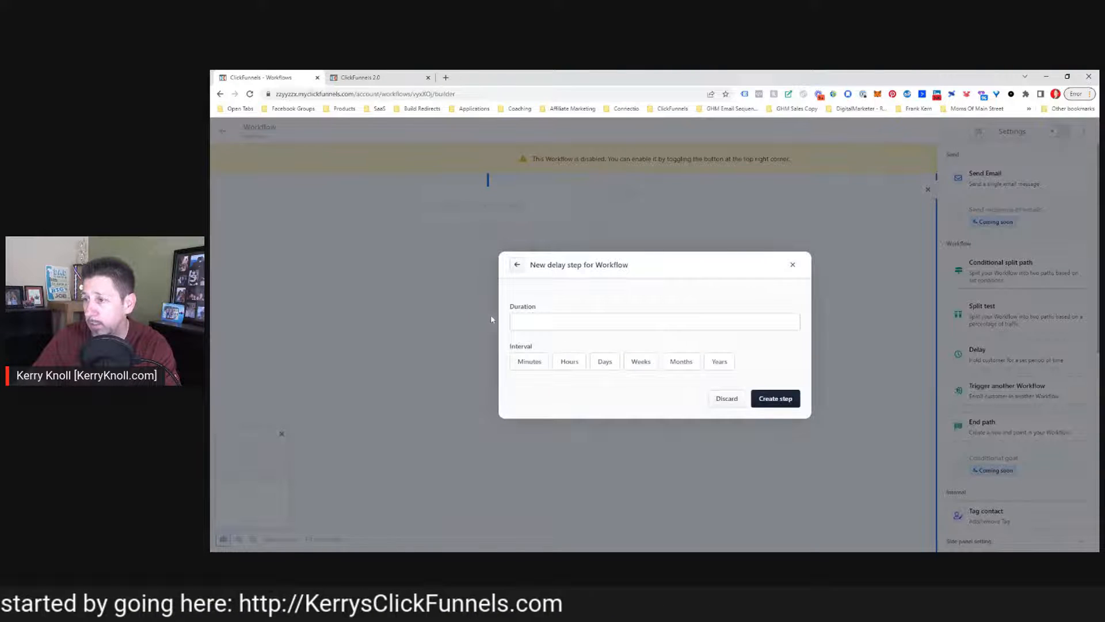
left_click(531, 322)
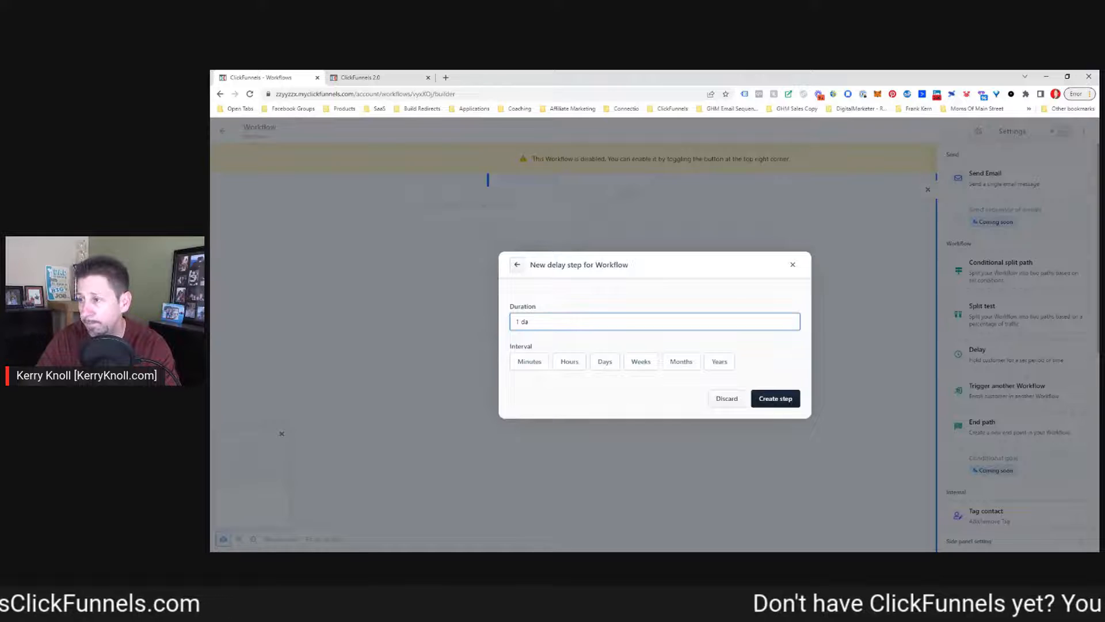
left_click(605, 366)
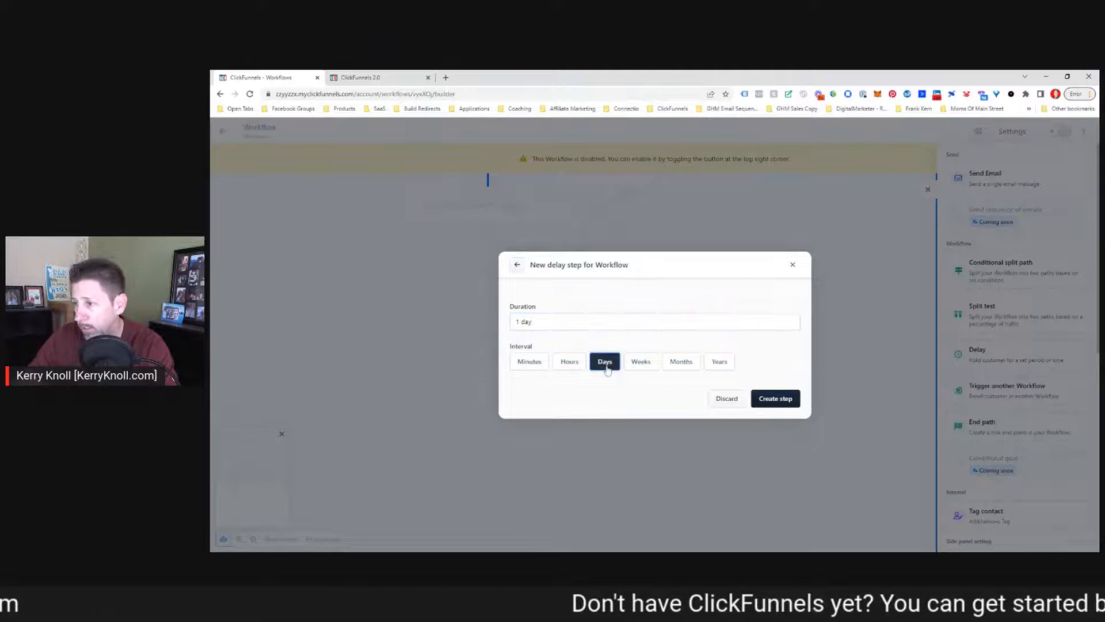
left_click(533, 322)
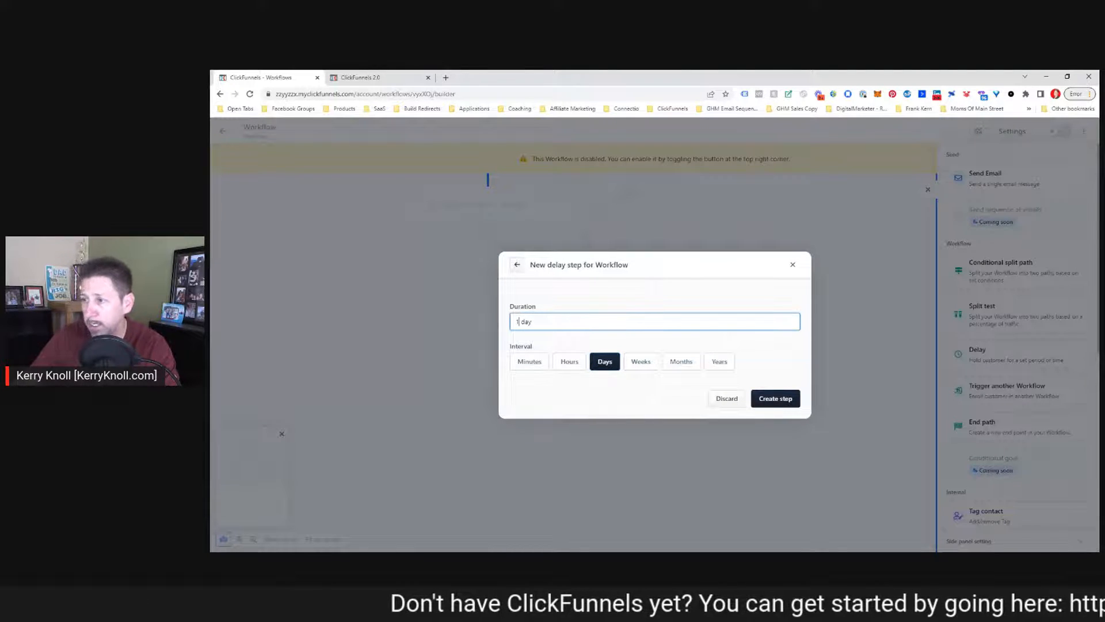
key("BackSpace")
key("BackSpace")
key("BackSpace")
key("BackSpace")
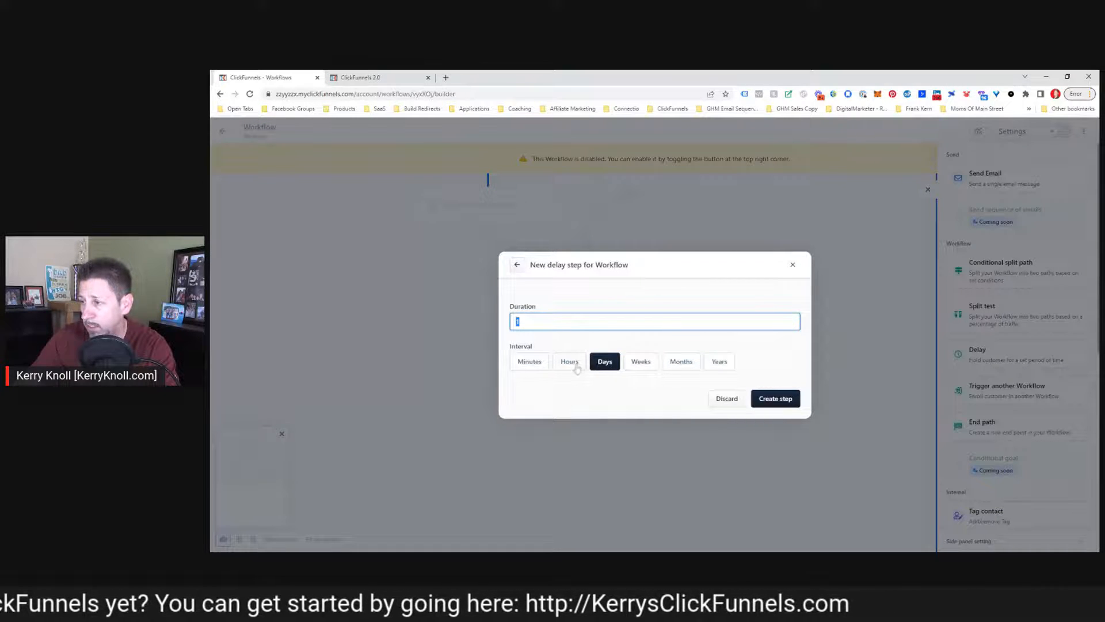
left_click(775, 398)
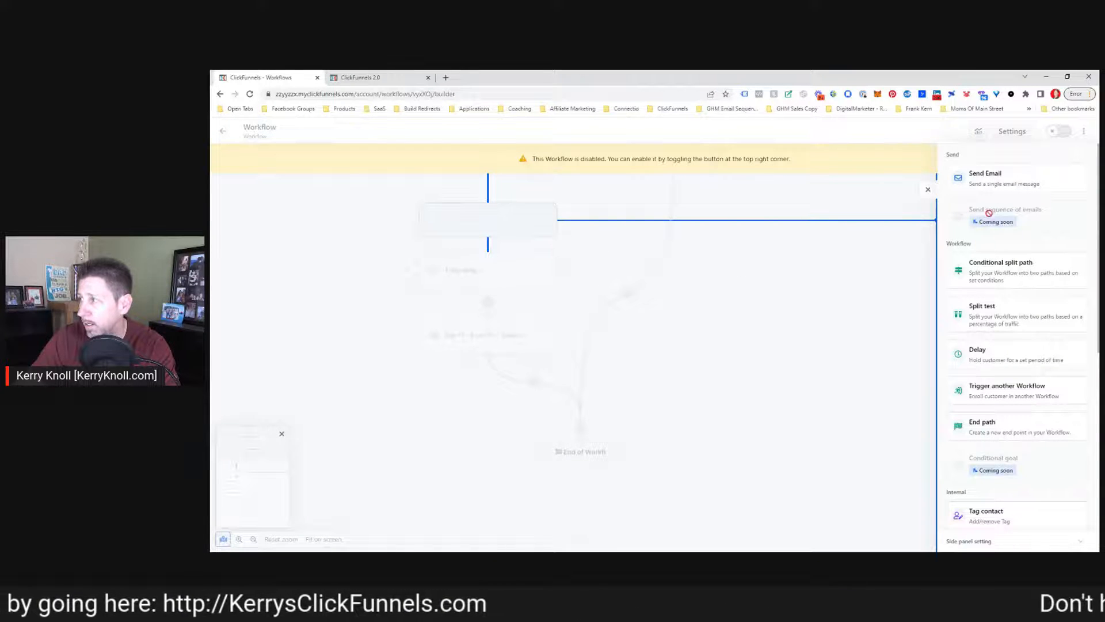
left_click(927, 189)
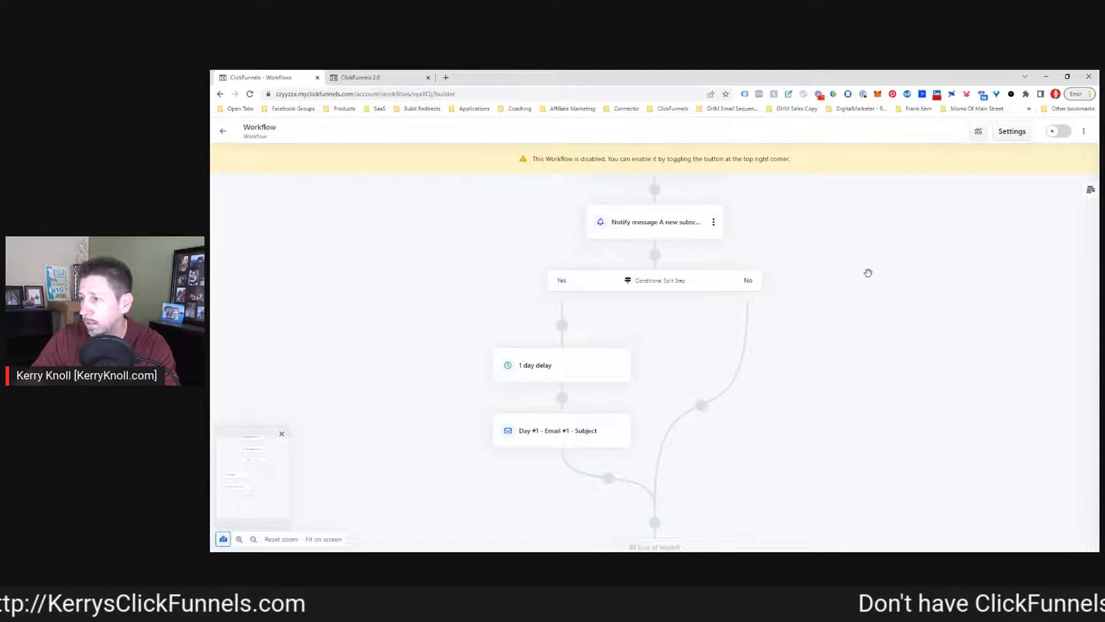
Move the 1 day delay and Day #1 email steps from the Yes branch to above the conditional split
scroll(866, 273, "down", 1)
scroll(864, 274, "up", 3)
scroll(857, 272, "down", 4)
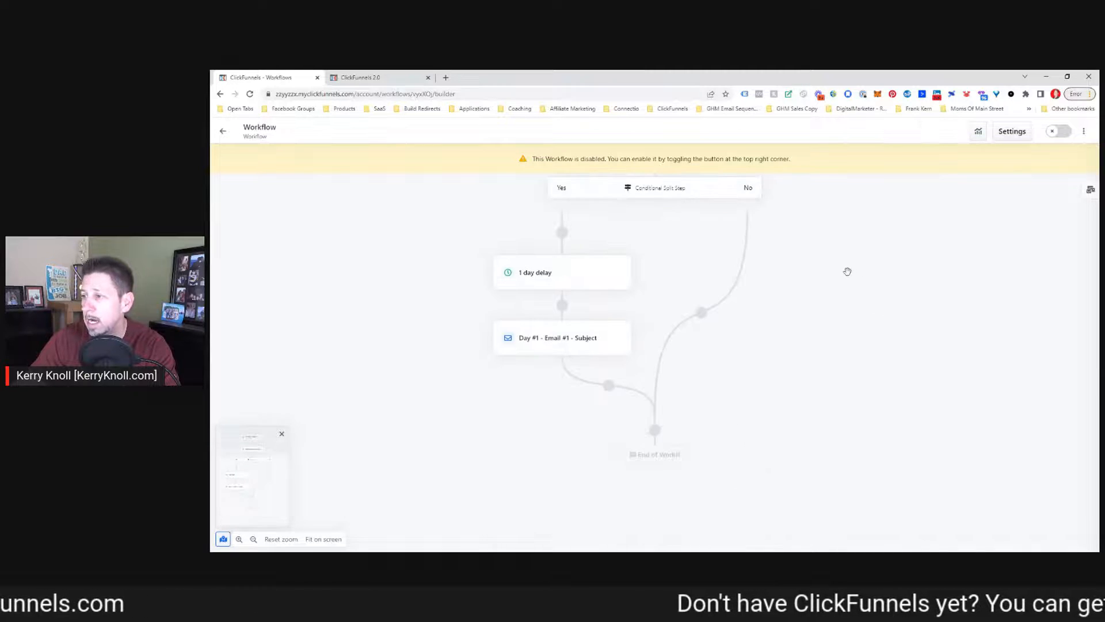
scroll(841, 273, "up", 2)
scroll(530, 346, "down", 2)
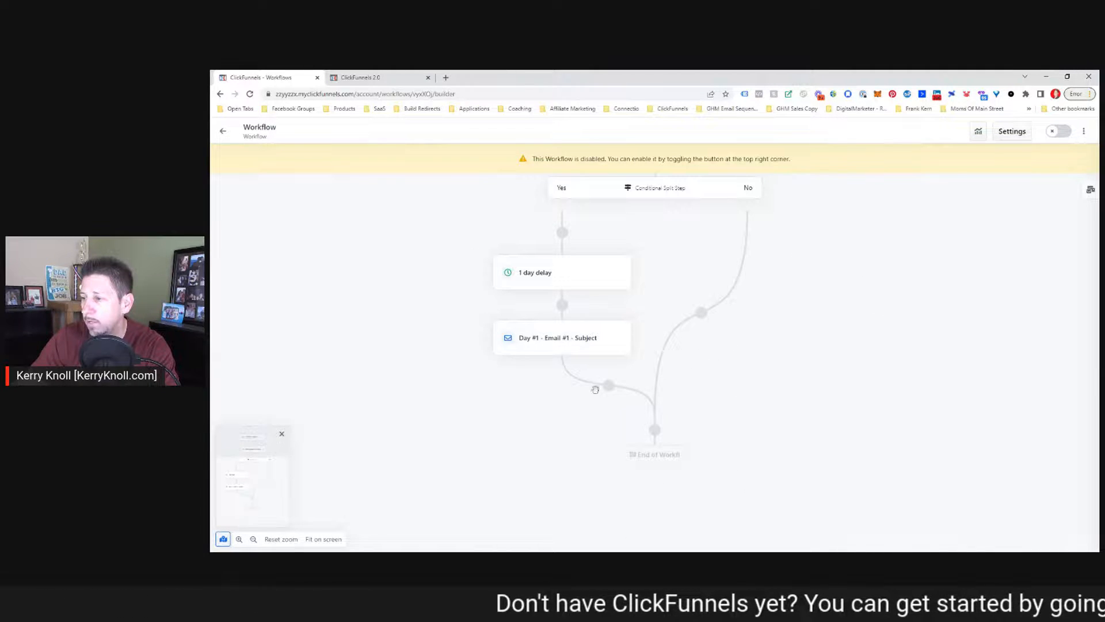
scroll(610, 339, "up", 2)
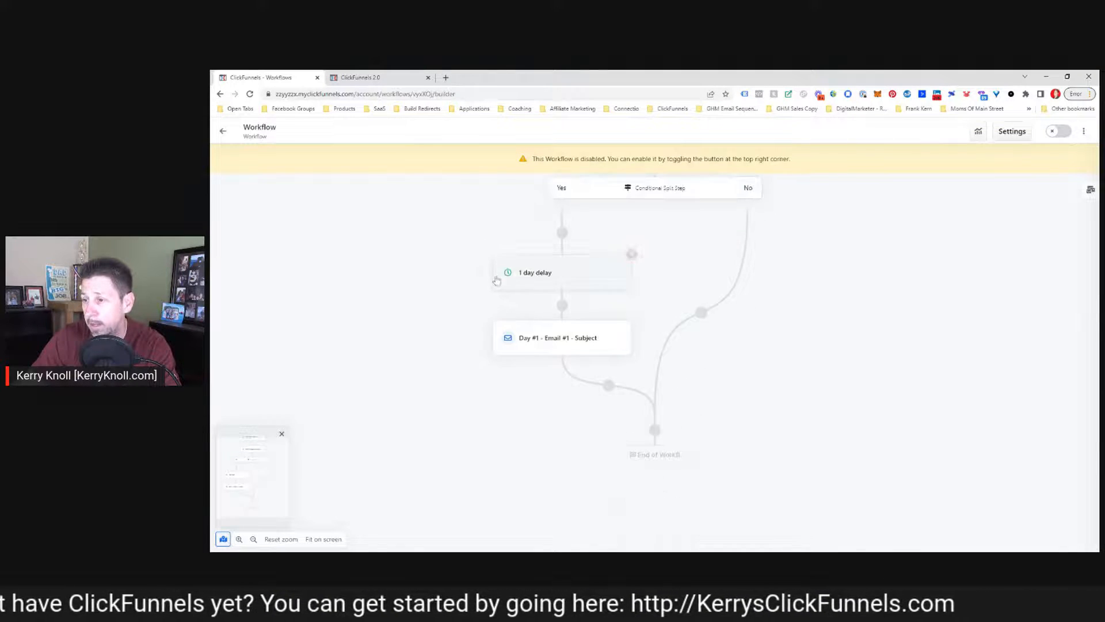
scroll(498, 268, "down", 2)
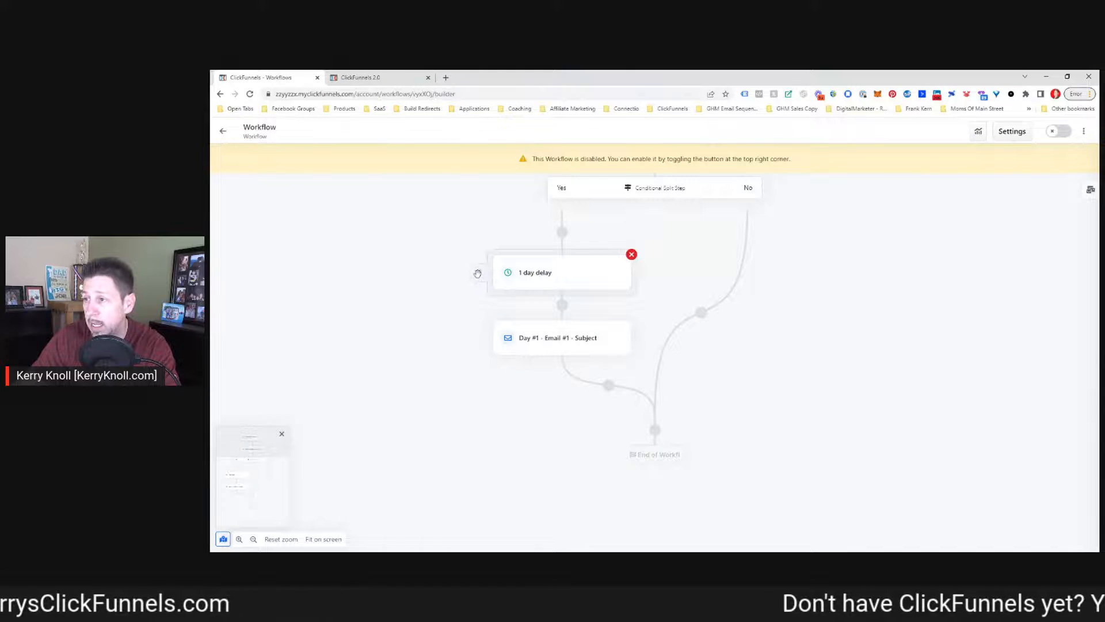
mouse_move(478, 273)
left_mouse_down()
mouse_move(520, 398)
mouse_move(501, 230)
mouse_move(481, 270)
left_mouse_up()
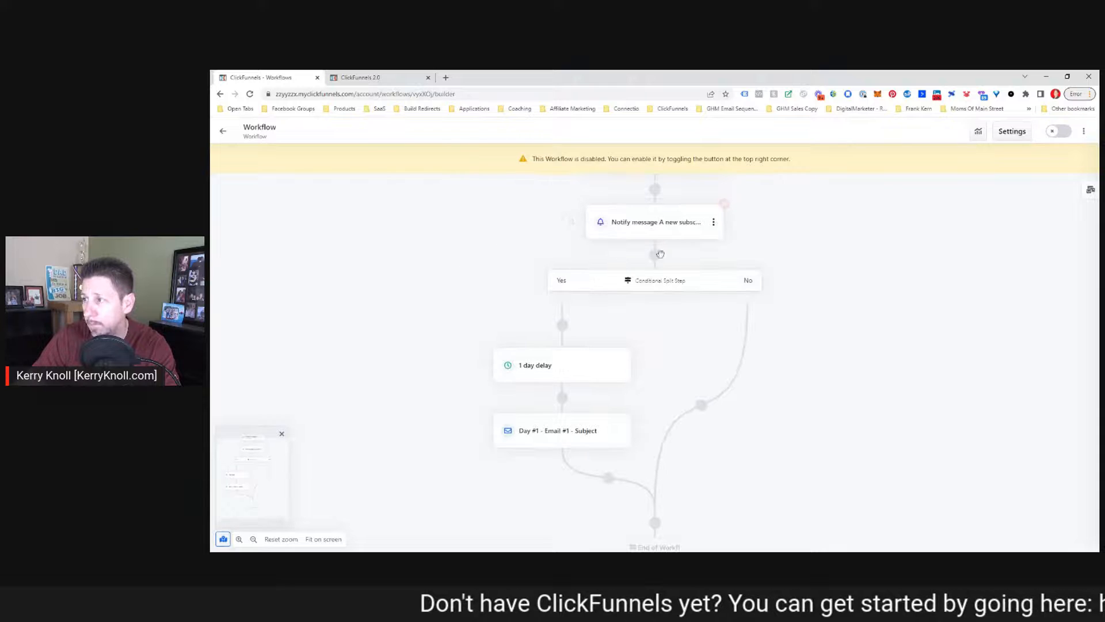
left_click_drag(477, 366, 615, 256)
scroll(542, 267, "down", 2)
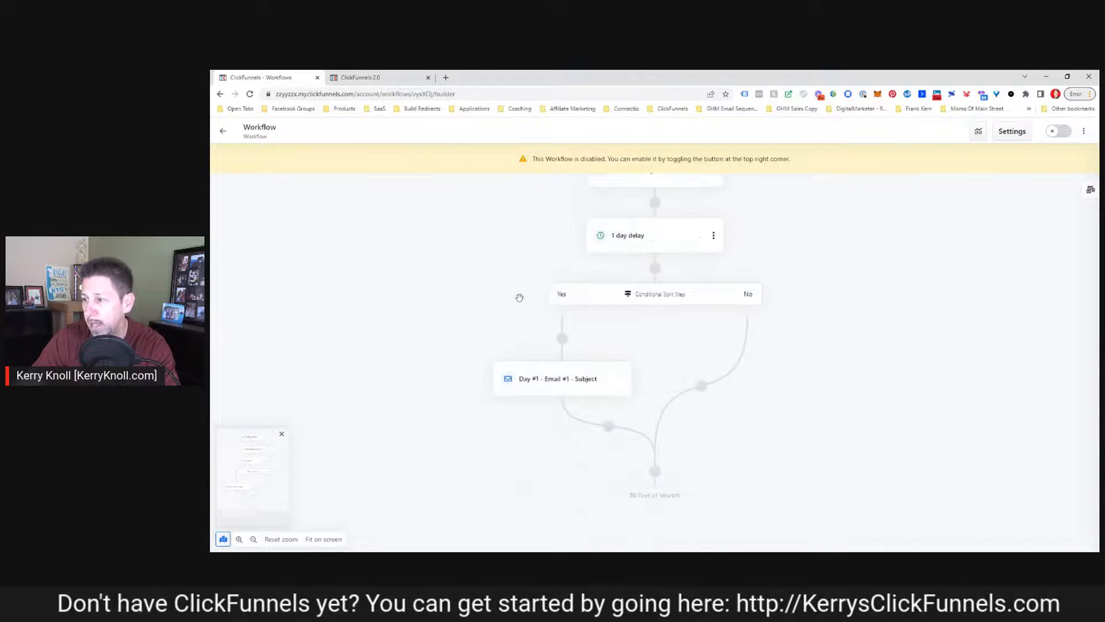
left_click_drag(488, 379, 567, 282)
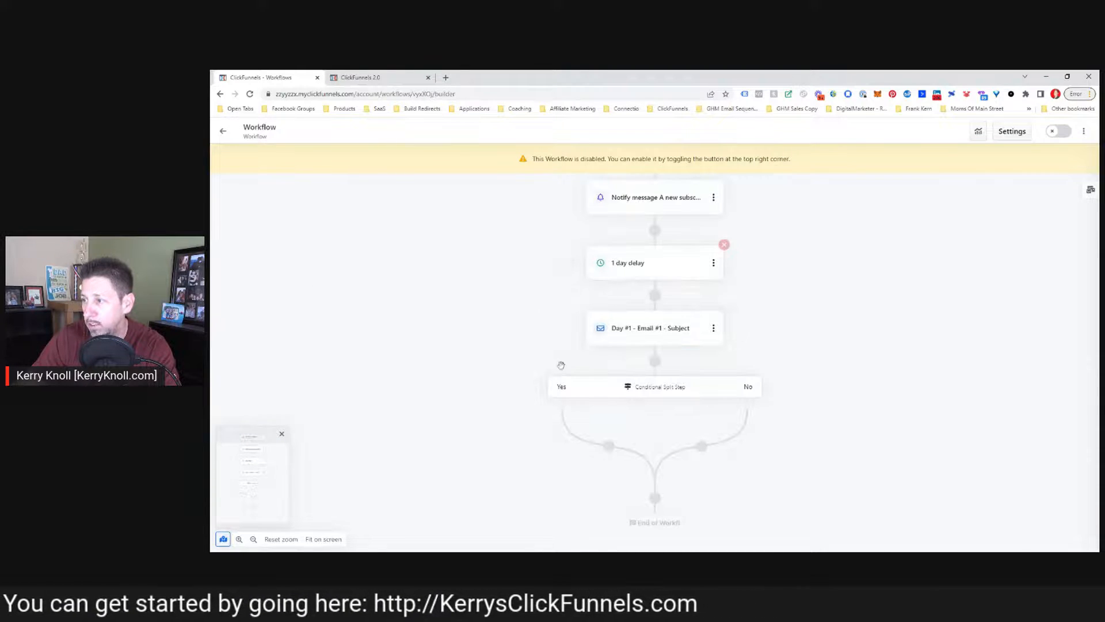
scroll(526, 368, "down", 1)
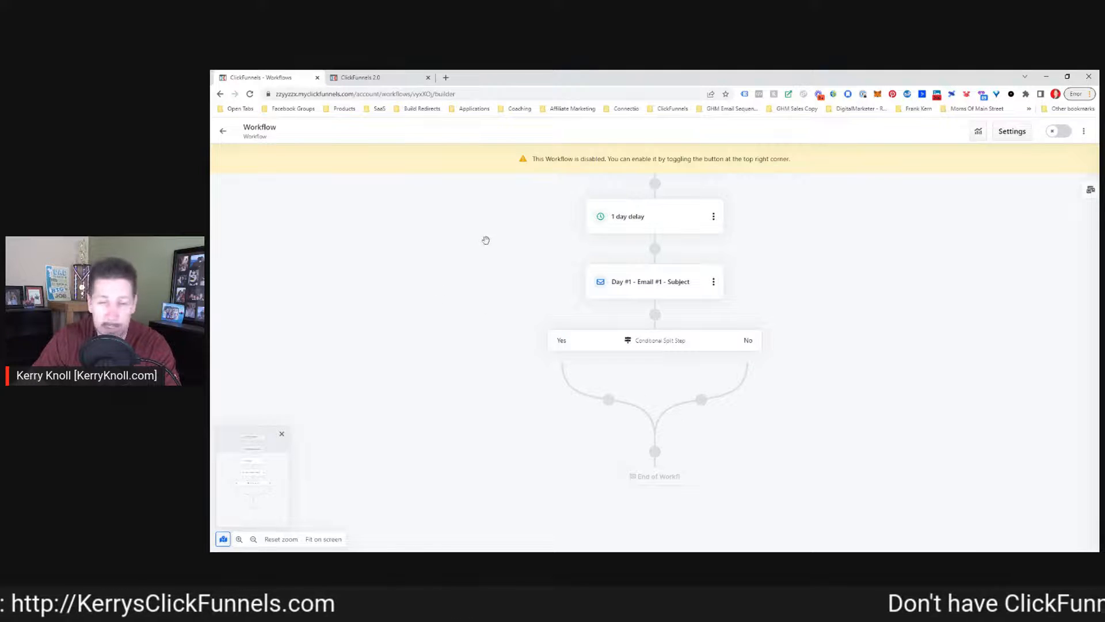
left_click(713, 285)
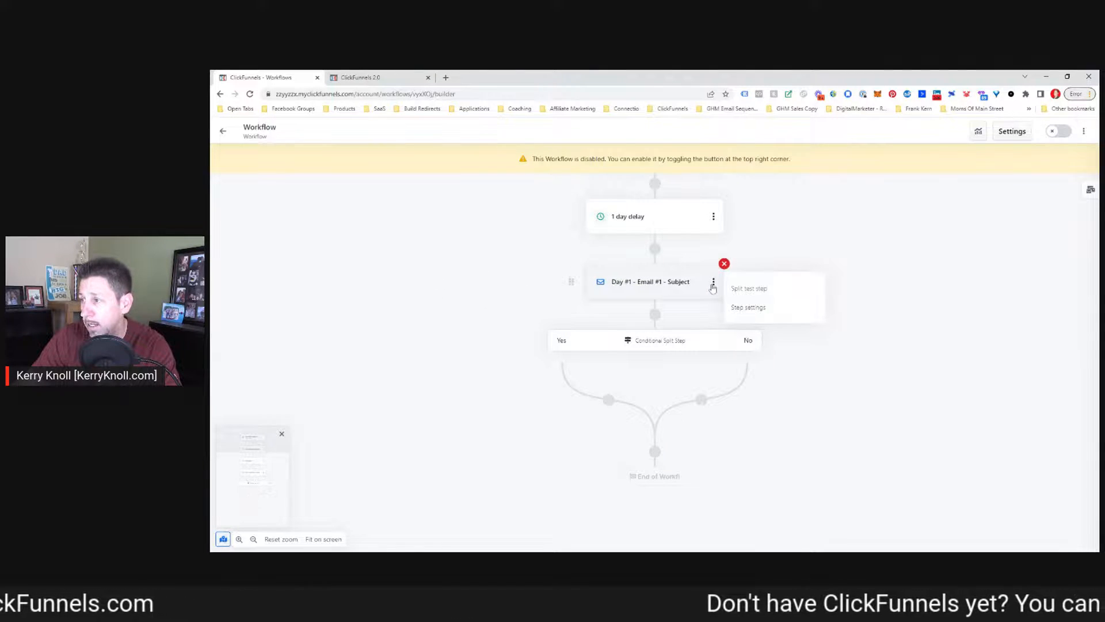
left_click(500, 295)
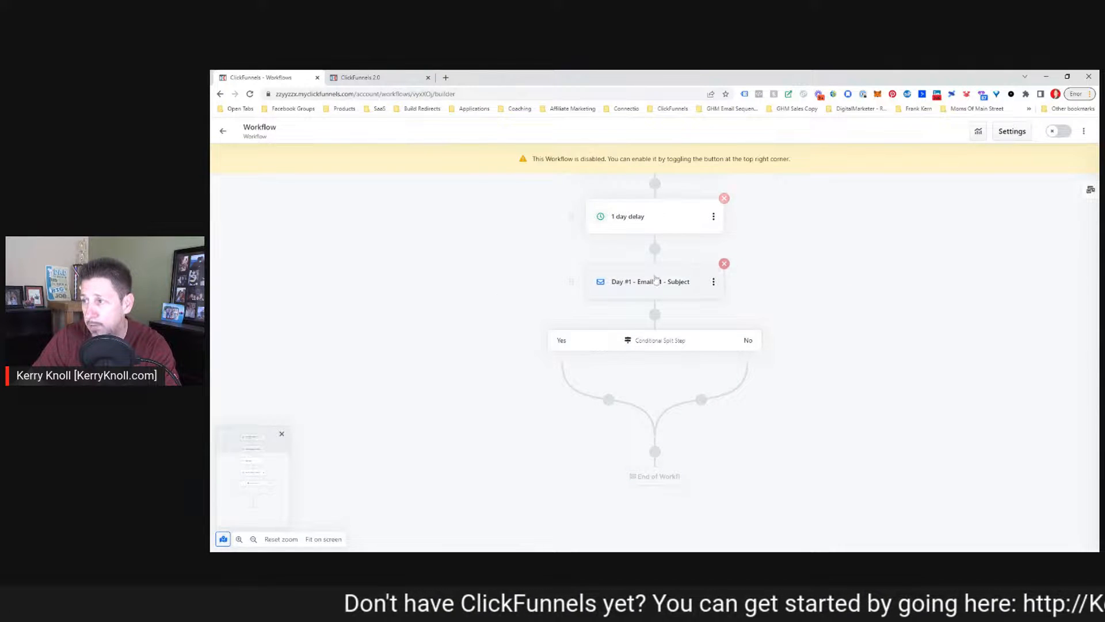
Review the rearranged workflow, then open the step library panel and browse the available step types
left_click_drag(657, 322, 588, 389)
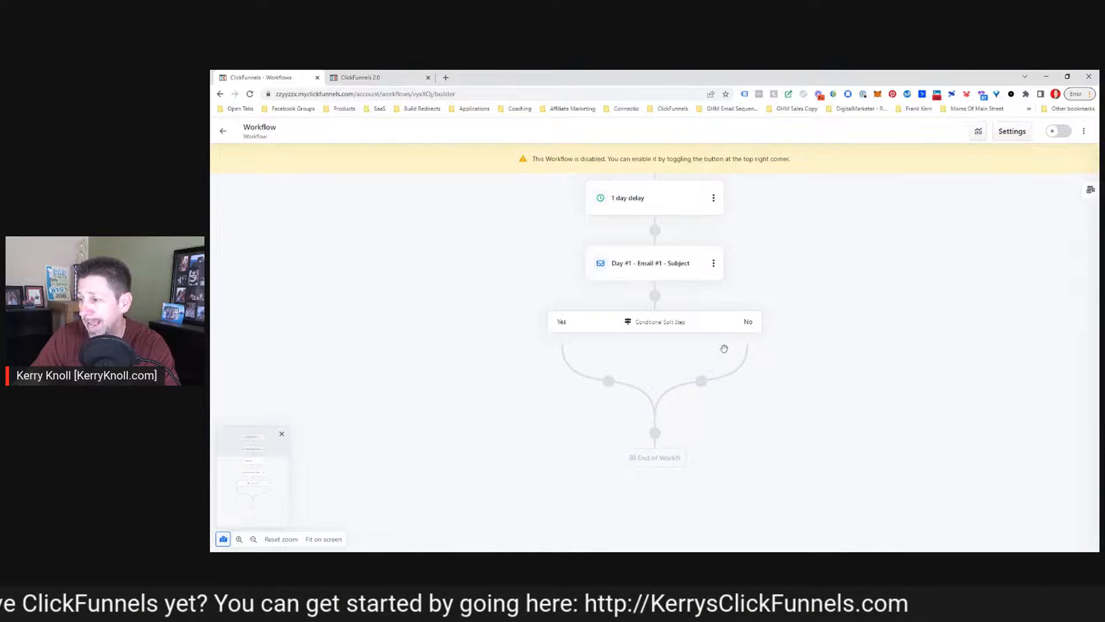
scroll(662, 368, "down", 2)
scroll(626, 381, "up", 4)
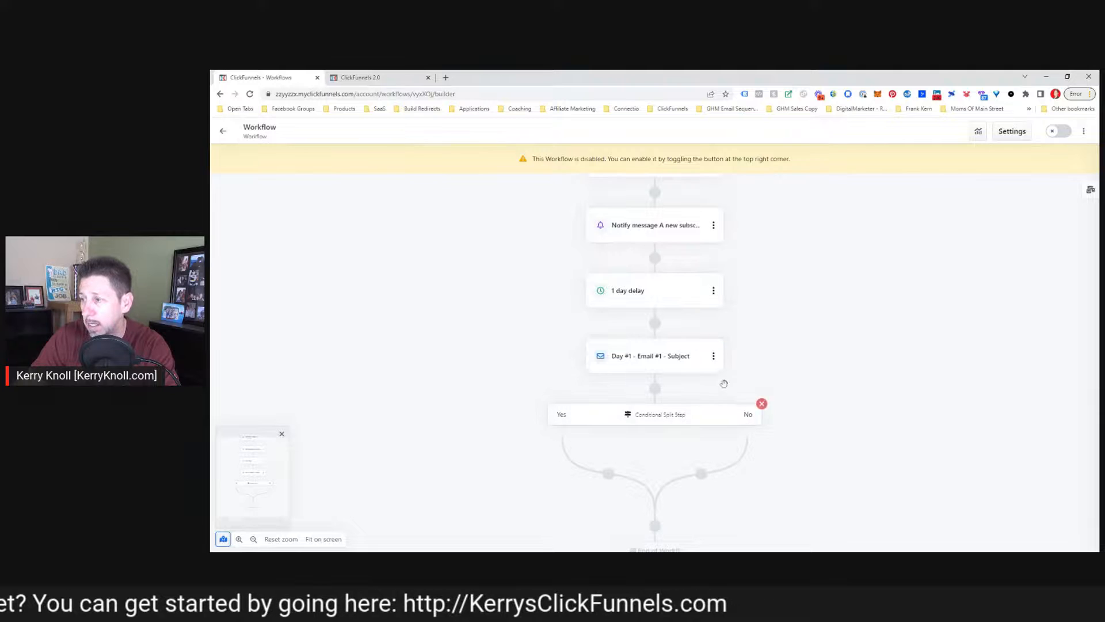
scroll(525, 290, "up", 2)
scroll(525, 289, "down", 1)
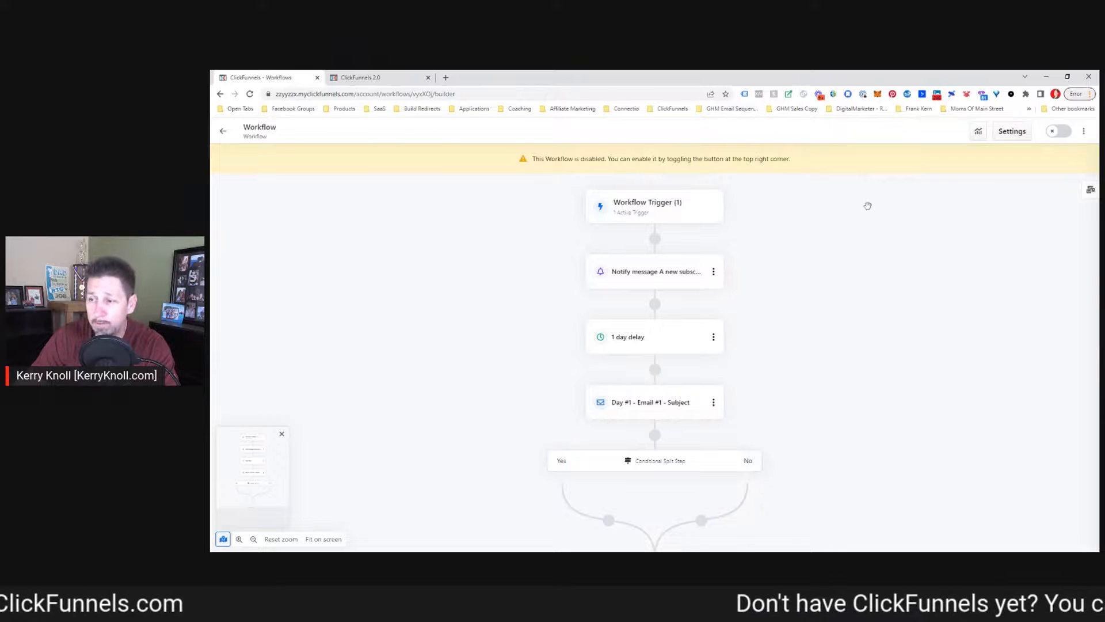
scroll(506, 254, "down", 2)
scroll(506, 255, "up", 1)
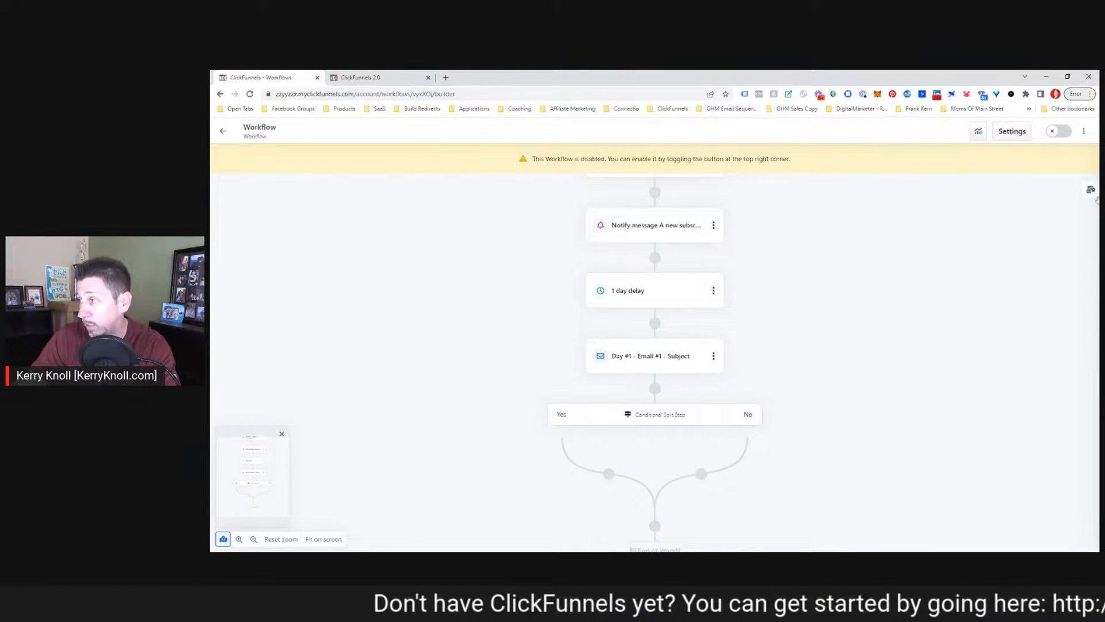
left_click(1091, 191)
scroll(1008, 288, "down", 3)
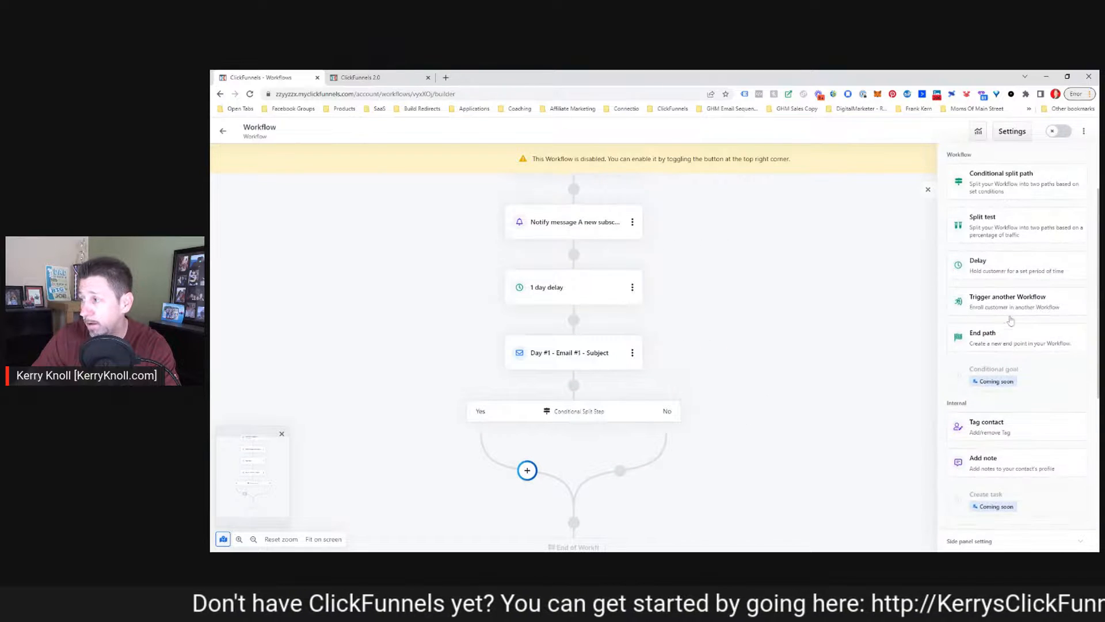
scroll(995, 247, "down", 5)
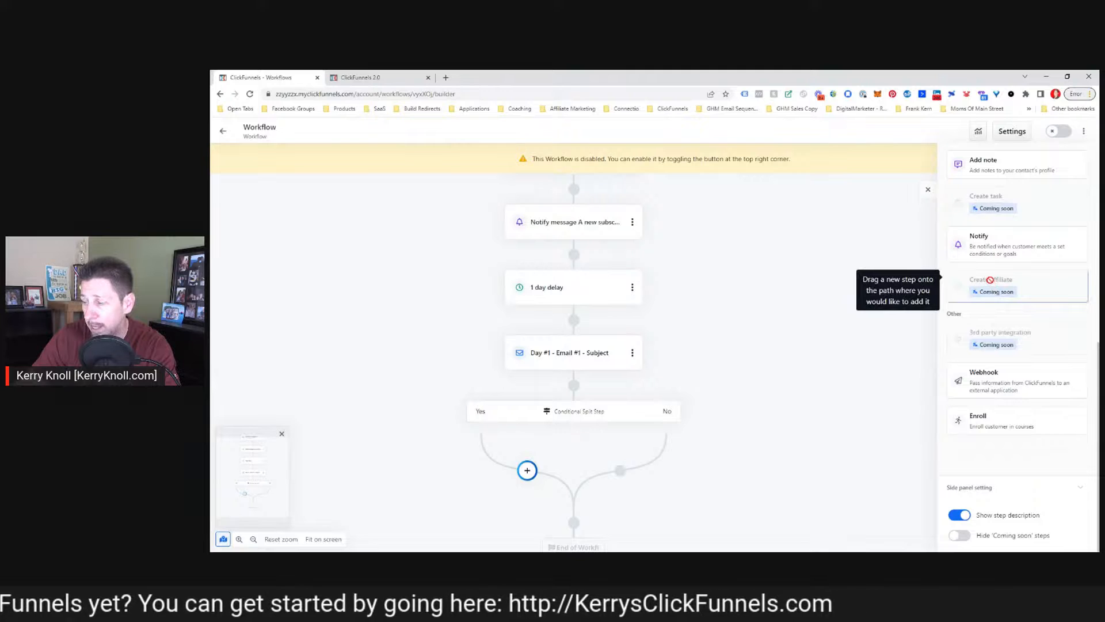
scroll(987, 276, "up", 5)
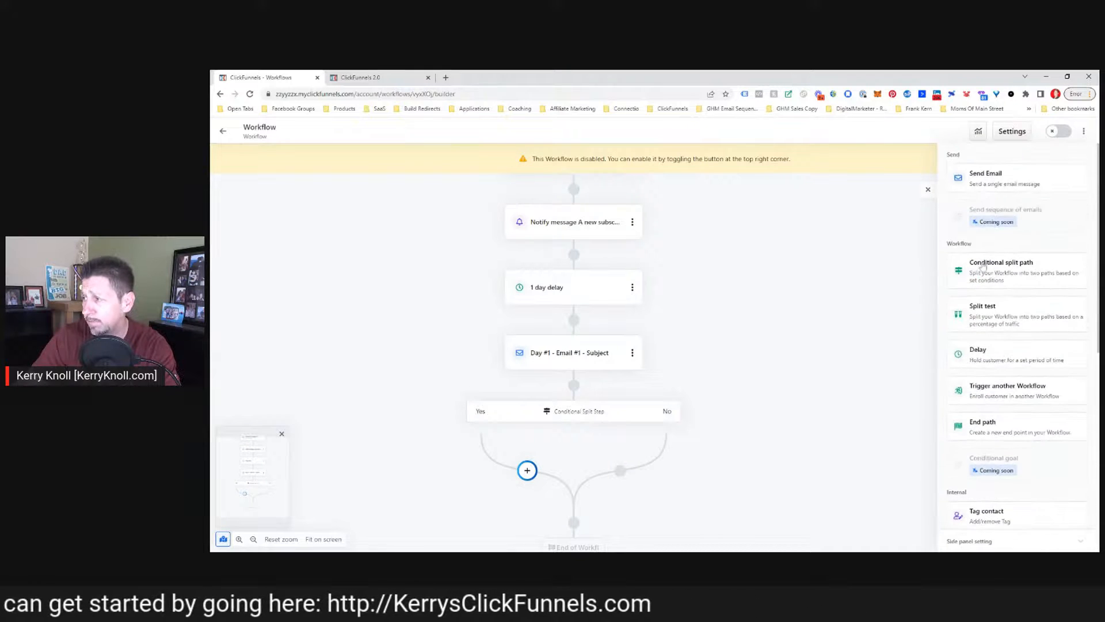